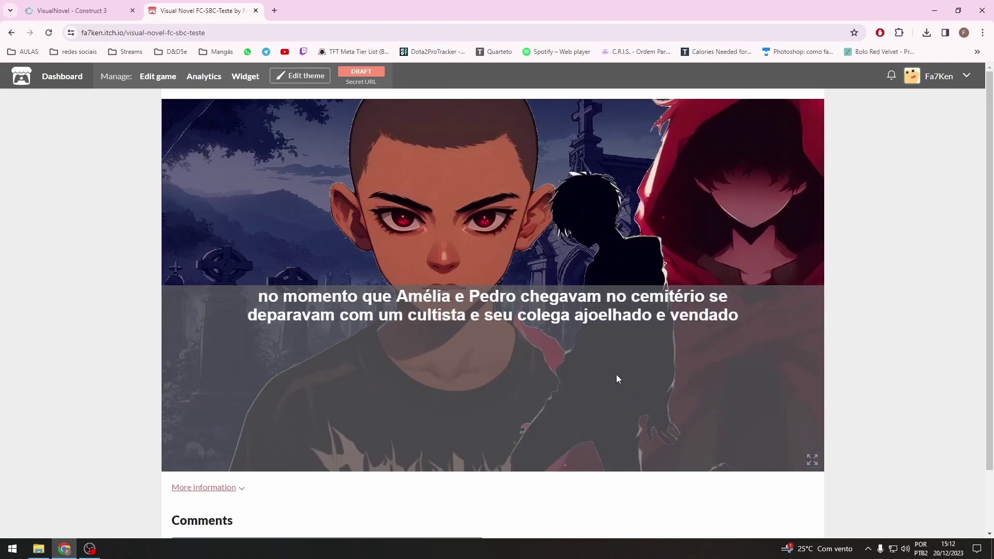
Advance the visual novel to Pedro Vespertino's line, then toggle fullscreen on and off
click(535, 317)
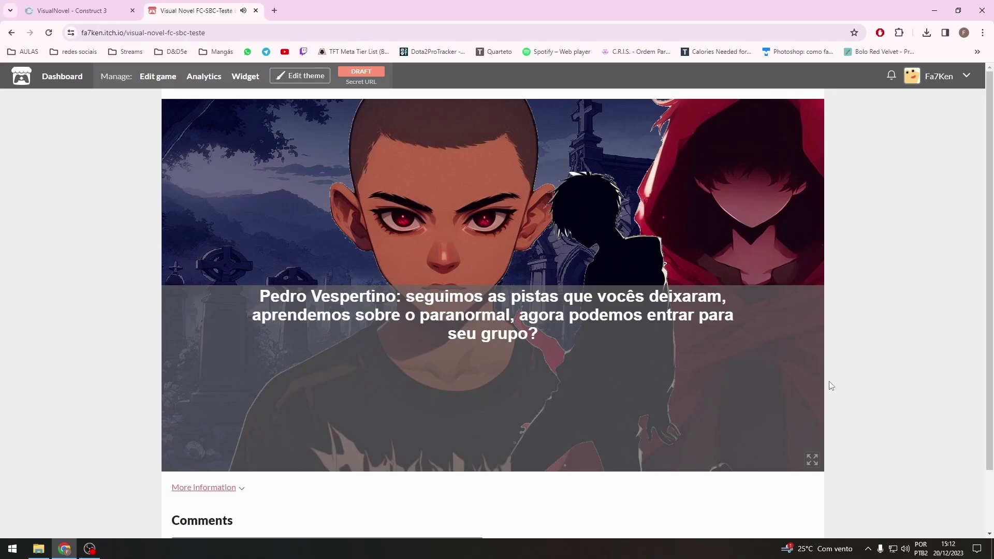
click(811, 460)
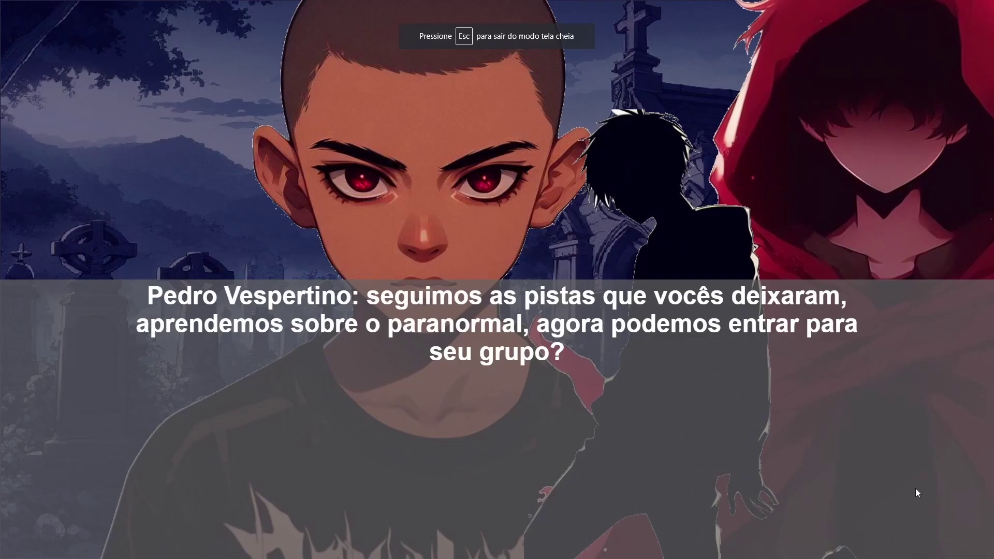
key(Escape)
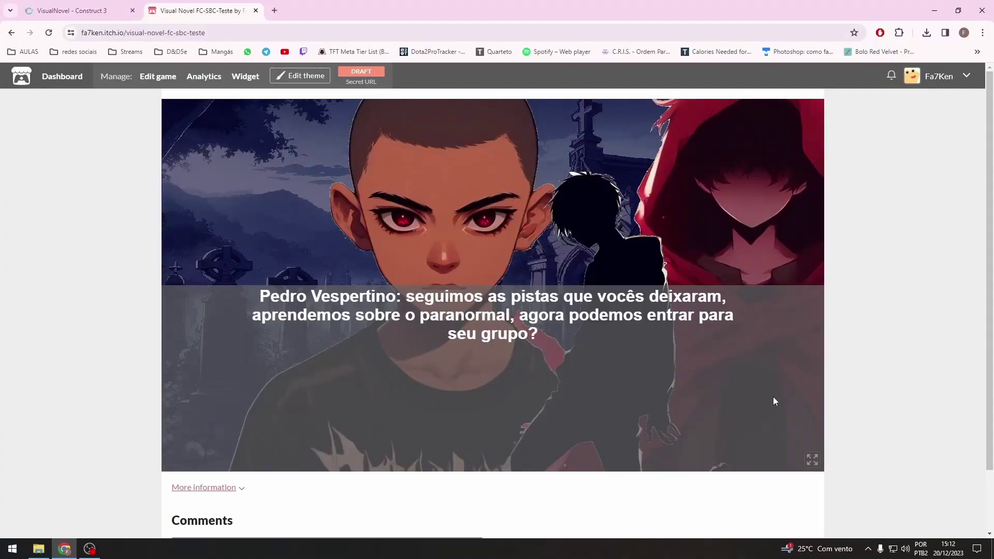
scroll(773, 401, down, 1)
scroll(774, 401, up, 1)
Replay the opening lines up to Pedro Vespertino's dialogue and toggle fullscreen on and off
click(314, 299)
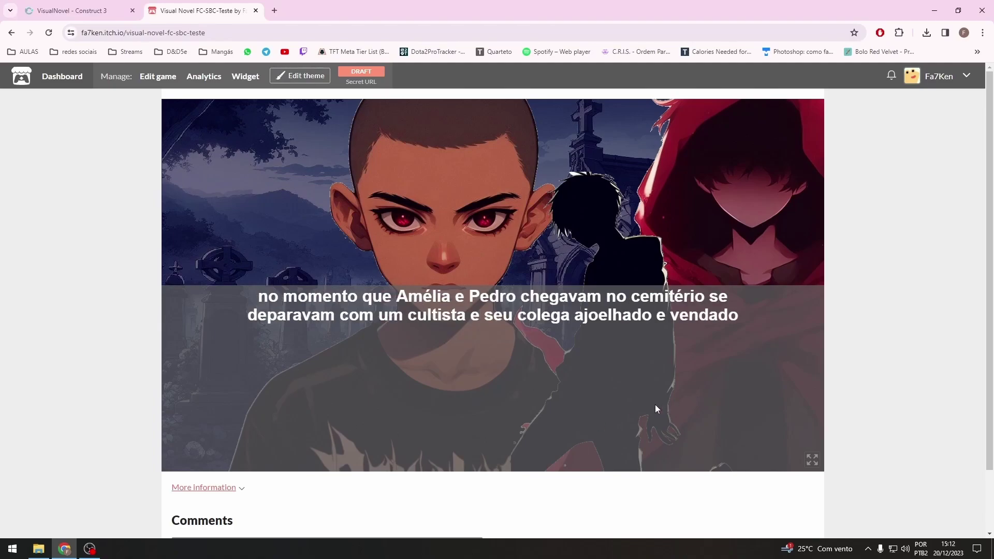
click(535, 316)
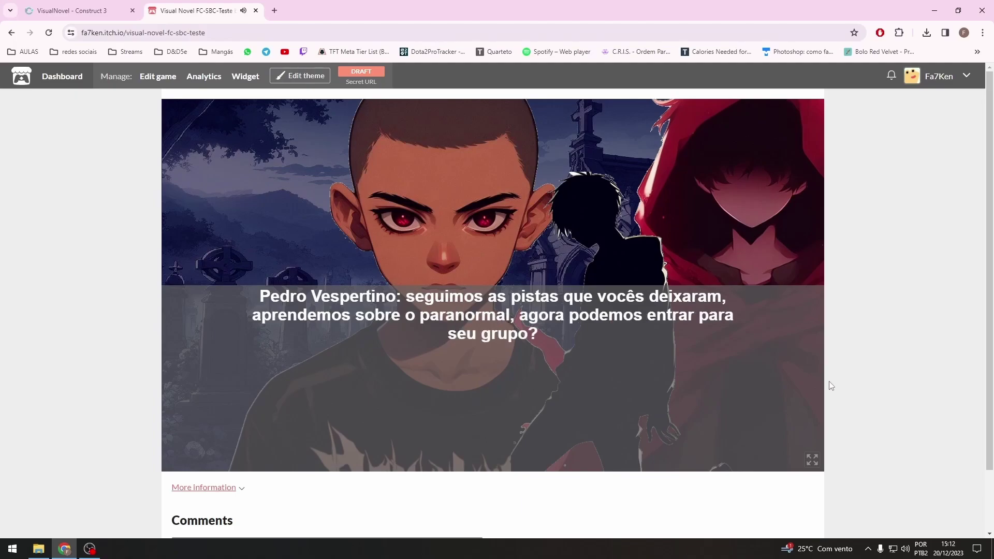
click(817, 459)
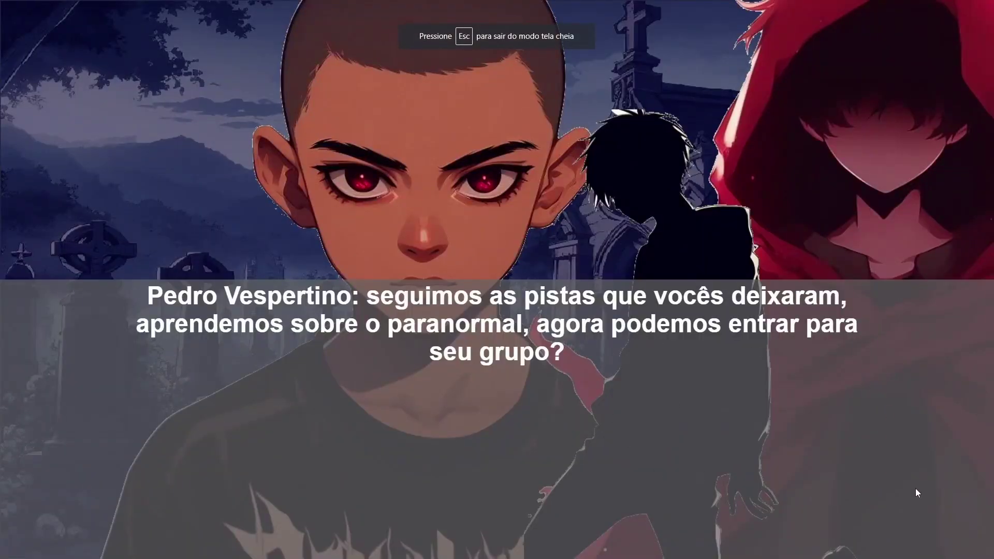
key(Escape)
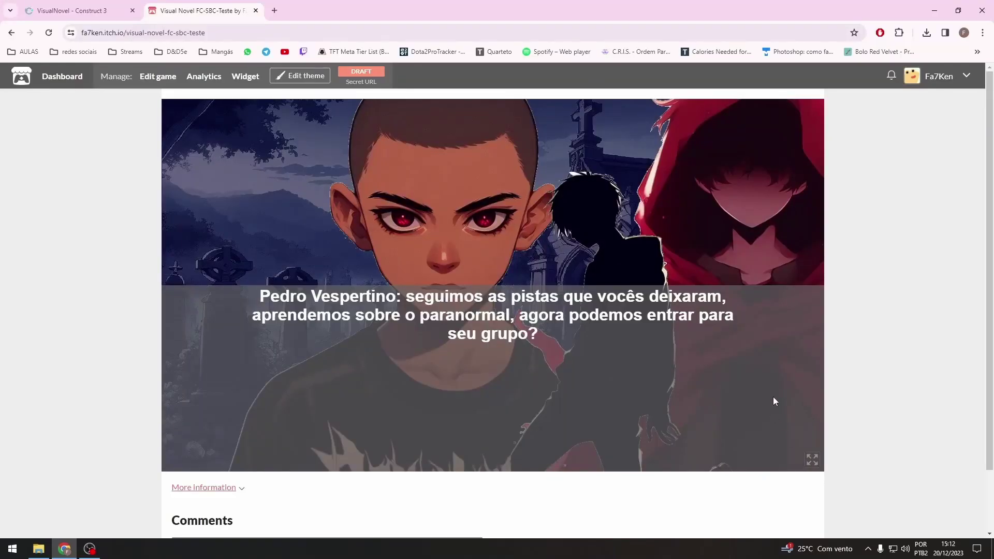
scroll(774, 401, down, 1)
scroll(774, 401, up, 1)
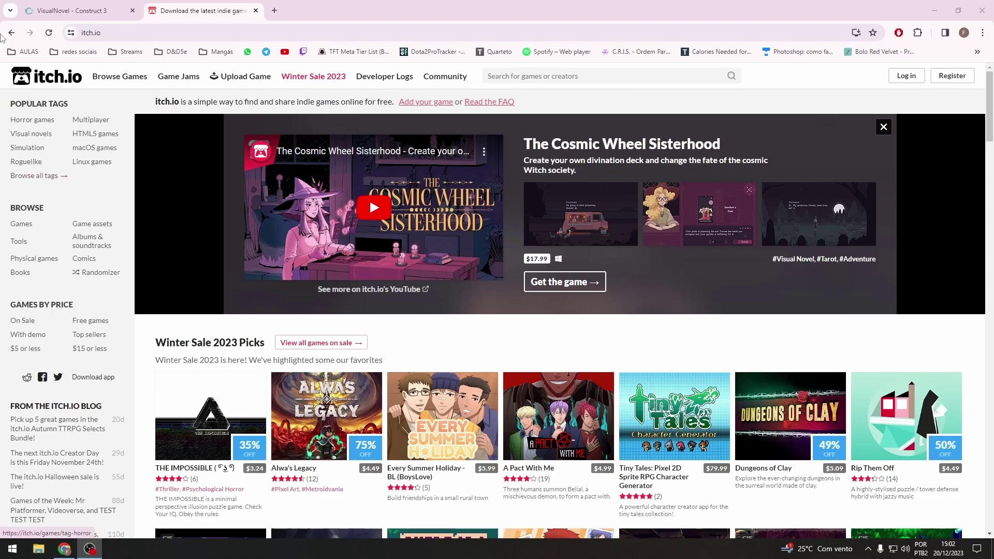
Switch to Construct 3, browse the Projeto panel's objects and sounds, and open the programação event sheet
click(67, 11)
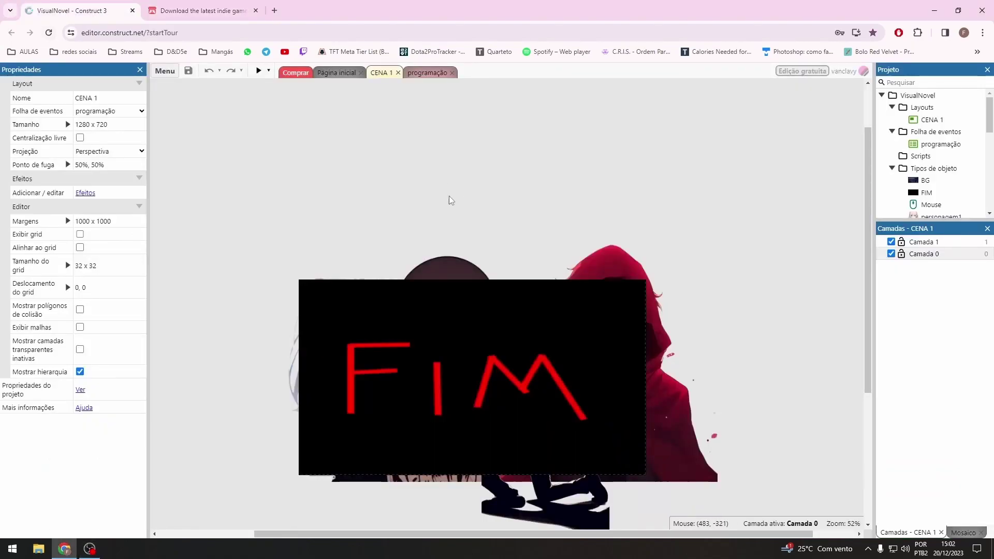
scroll(915, 144, down, 3)
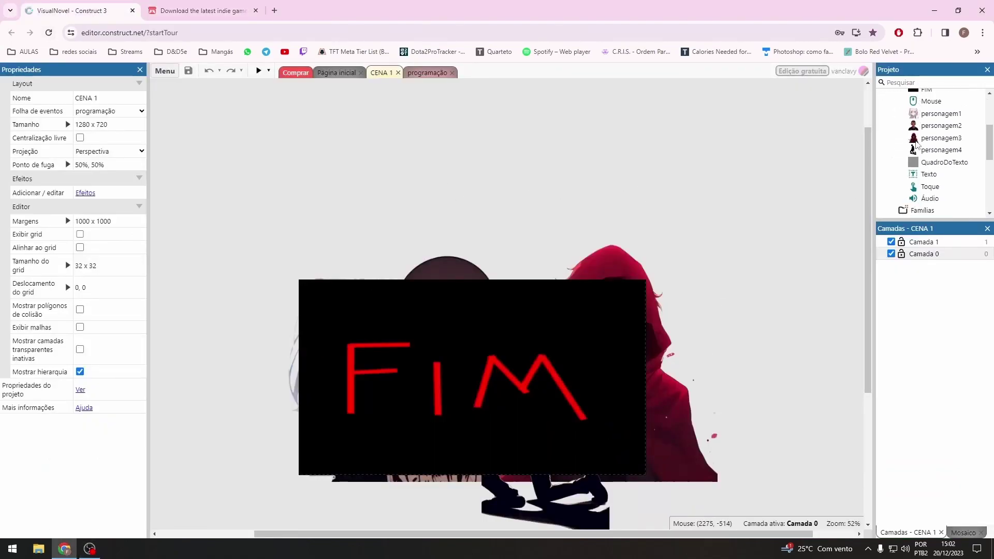
scroll(916, 147, down, 3)
scroll(921, 160, down, 2)
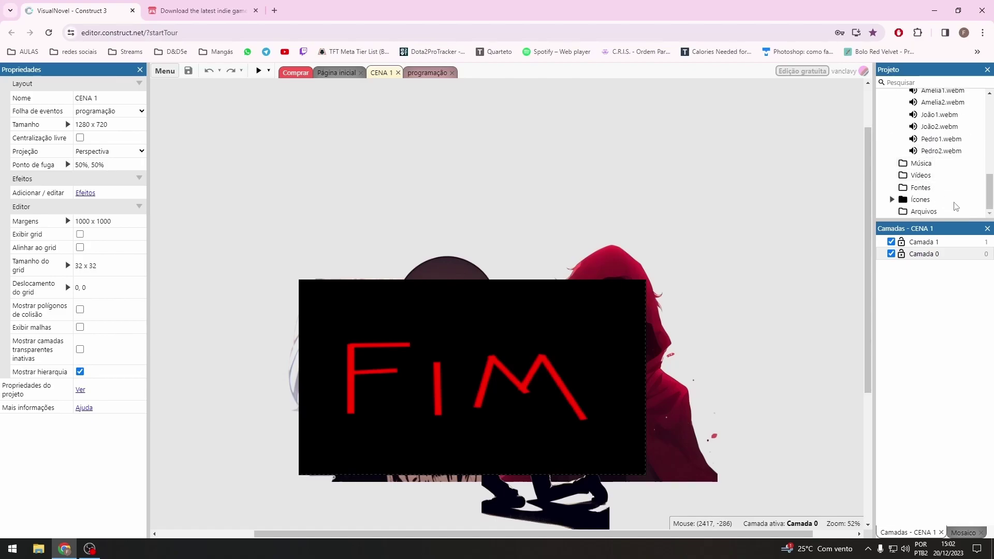
scroll(955, 206, up, 2)
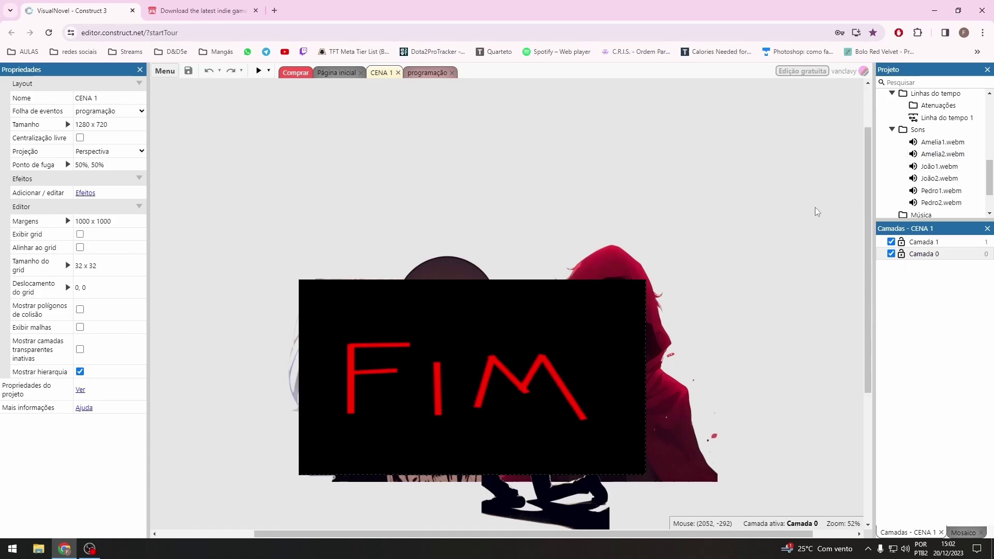
click(437, 72)
Look through the programação sheet's touch-triggered dialogue events, then open the main Menu
scroll(436, 87, down, 5)
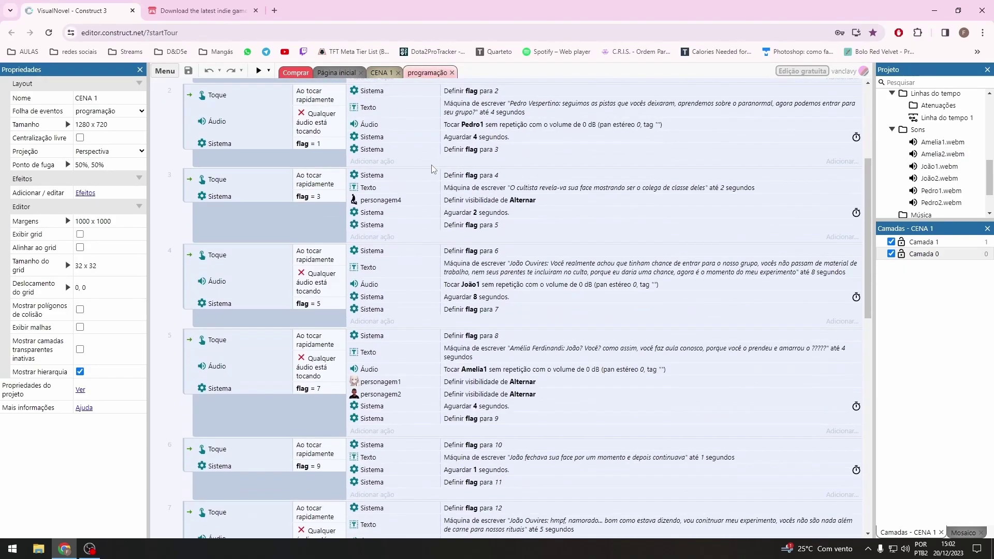
scroll(311, 238, down, 5)
scroll(207, 362, down, 5)
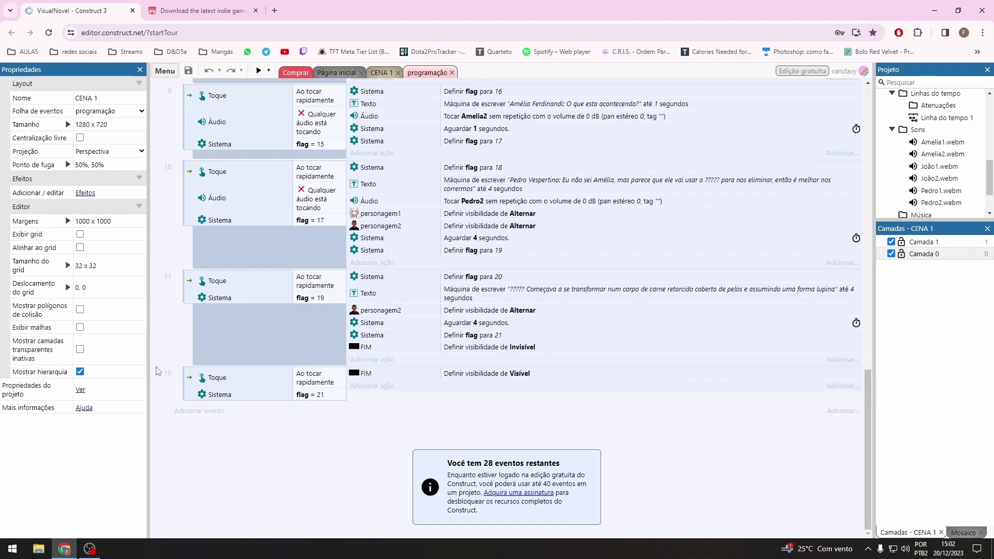
scroll(373, 433, up, 5)
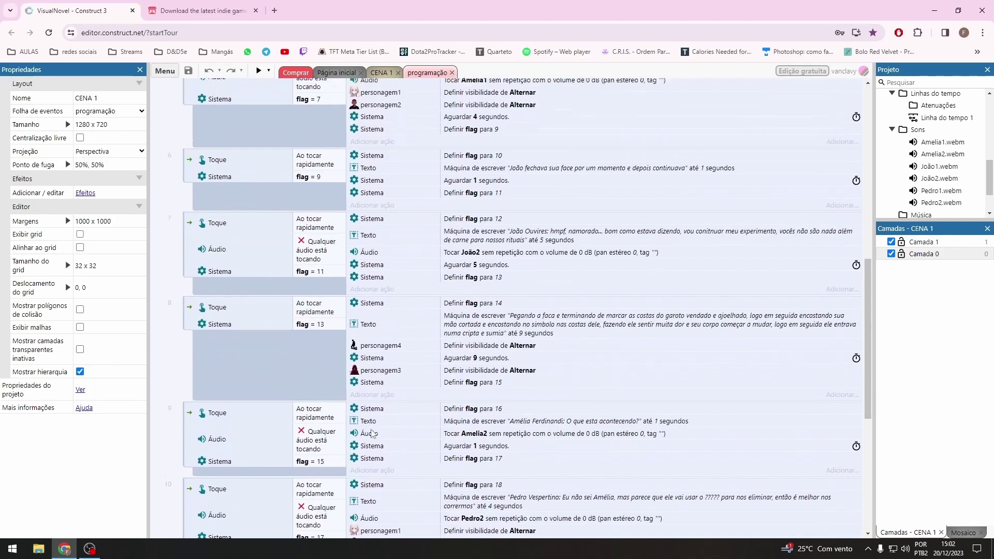
scroll(373, 433, up, 5)
scroll(372, 433, up, 5)
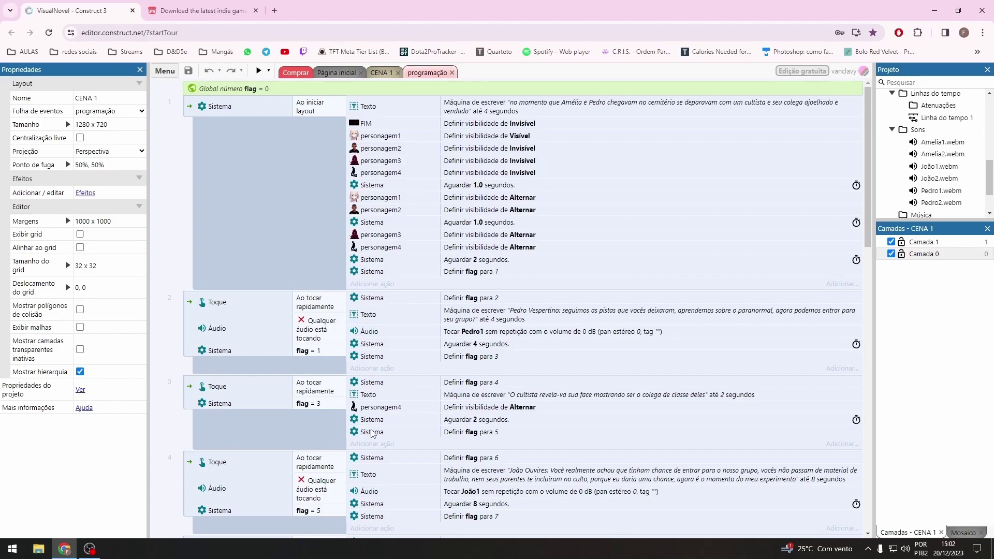
scroll(371, 434, down, 5)
scroll(372, 433, down, 5)
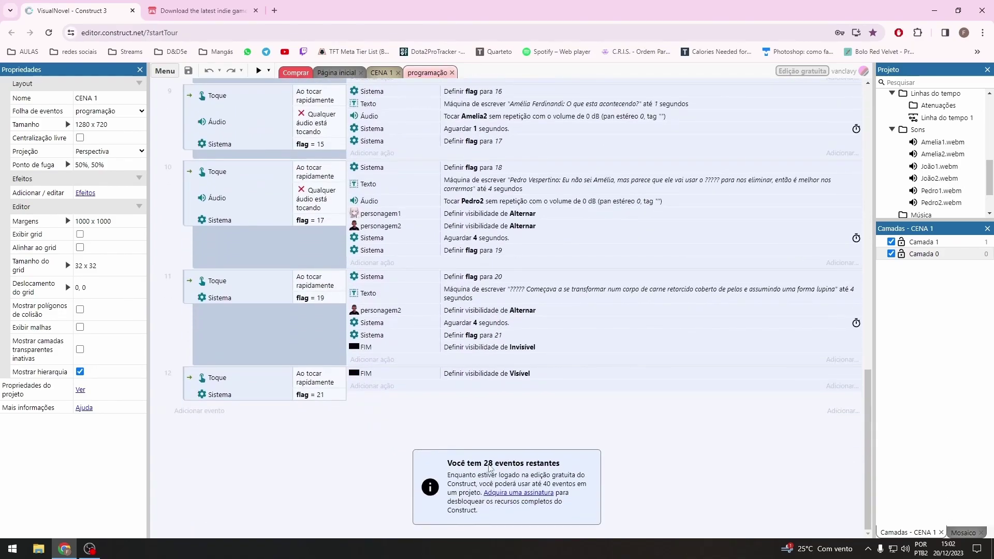
scroll(495, 476, up, 5)
scroll(491, 475, up, 5)
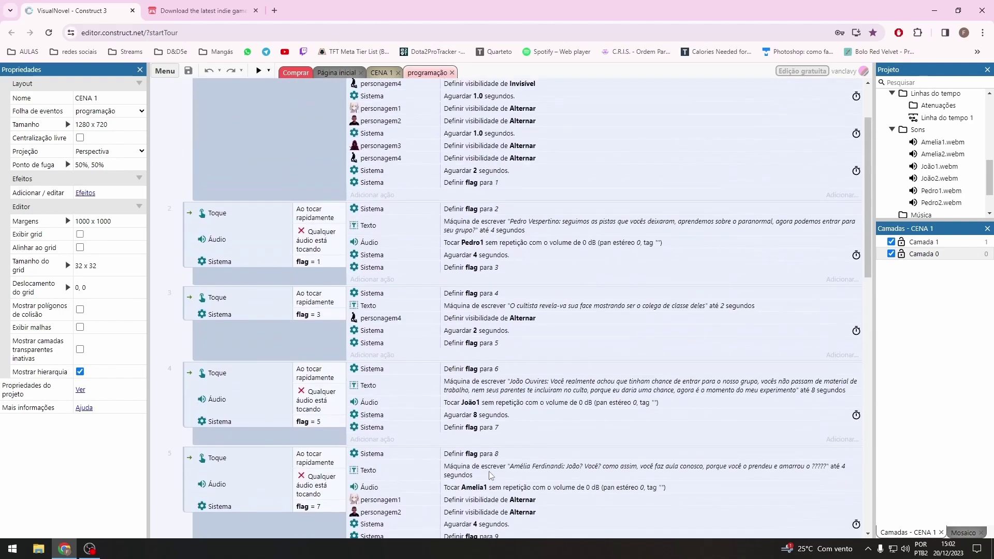
scroll(489, 473, up, 5)
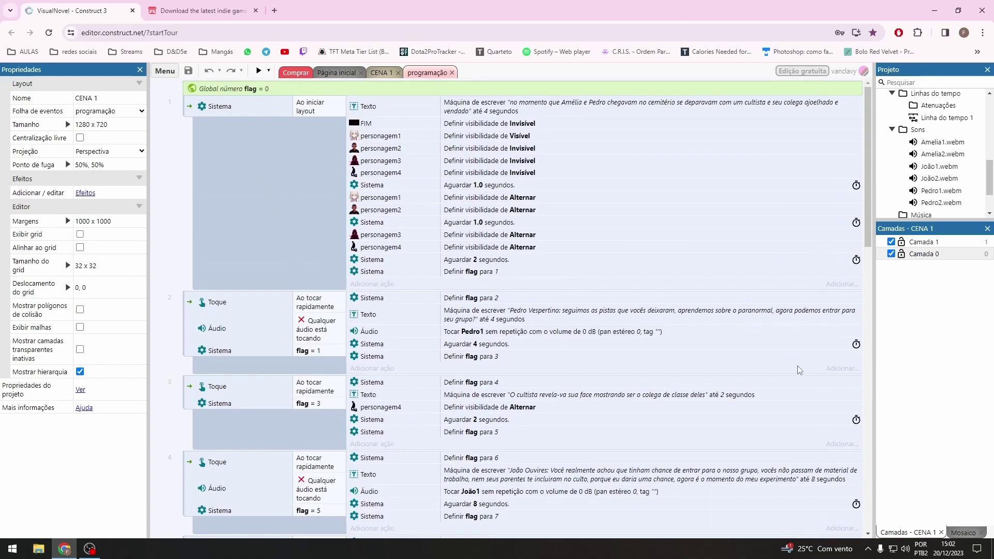
click(162, 72)
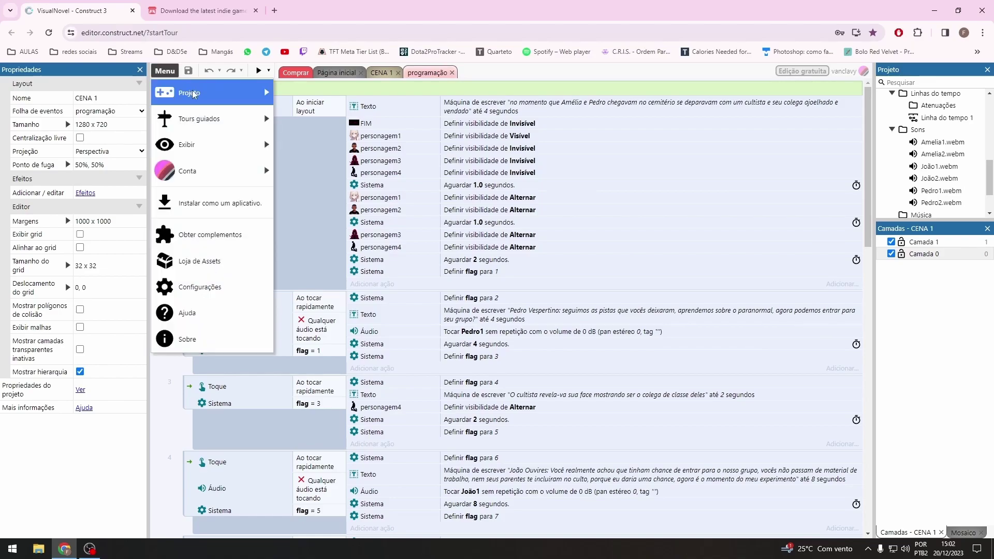
mouse_move(189, 92)
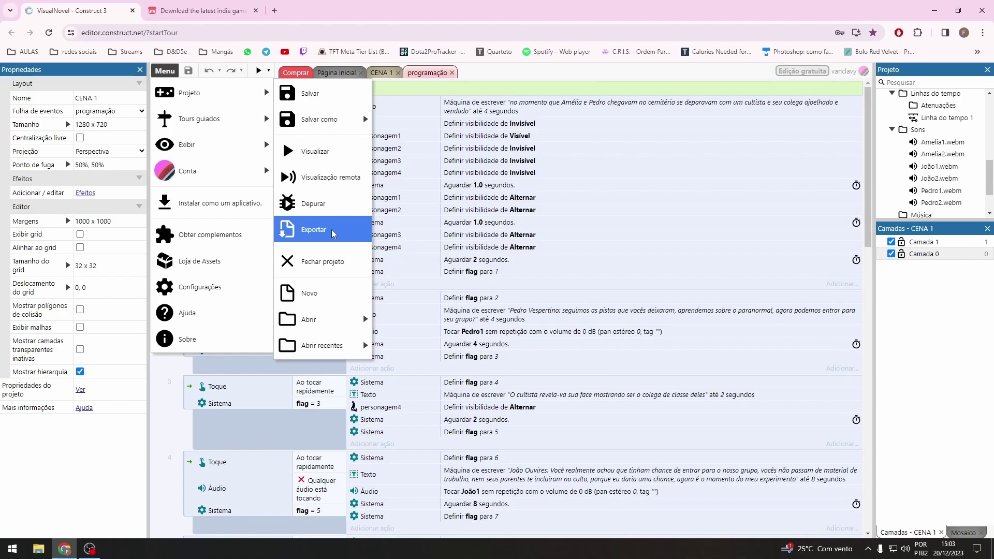
Start the project export and pick Web (HTML5) as the platform instead of Construct Arcade
click(333, 233)
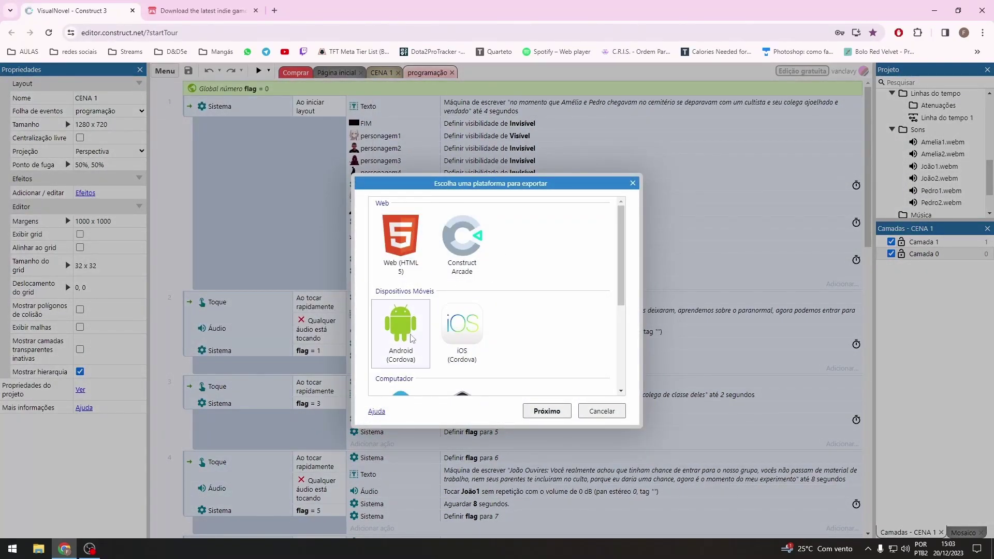
scroll(376, 309, down, 2)
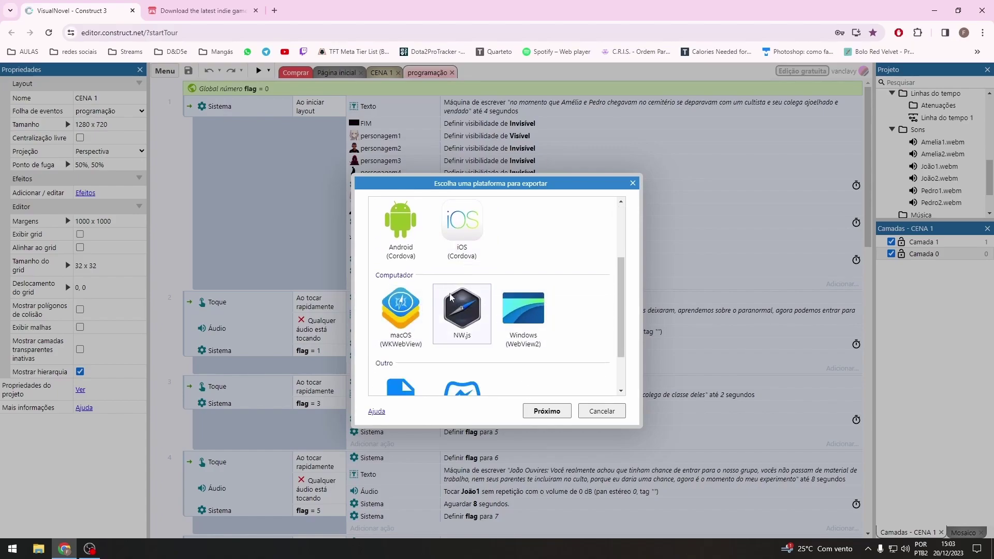
scroll(462, 318, down, 1)
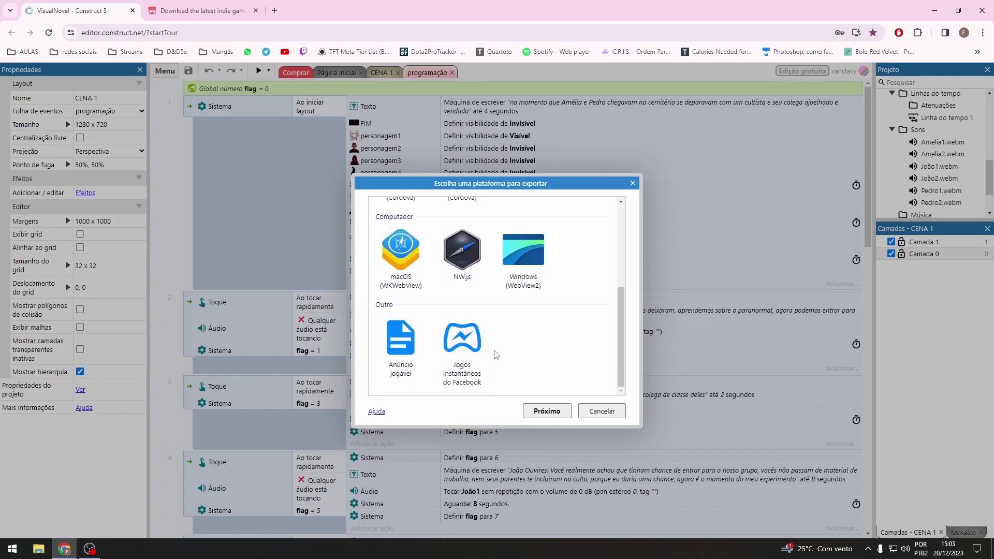
scroll(464, 362, up, 1)
scroll(463, 346, up, 3)
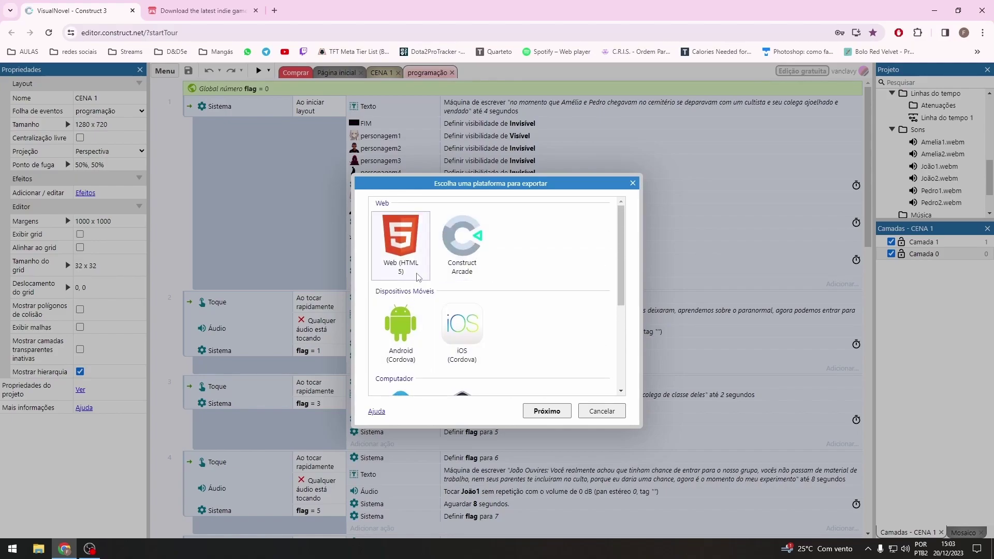
click(416, 259)
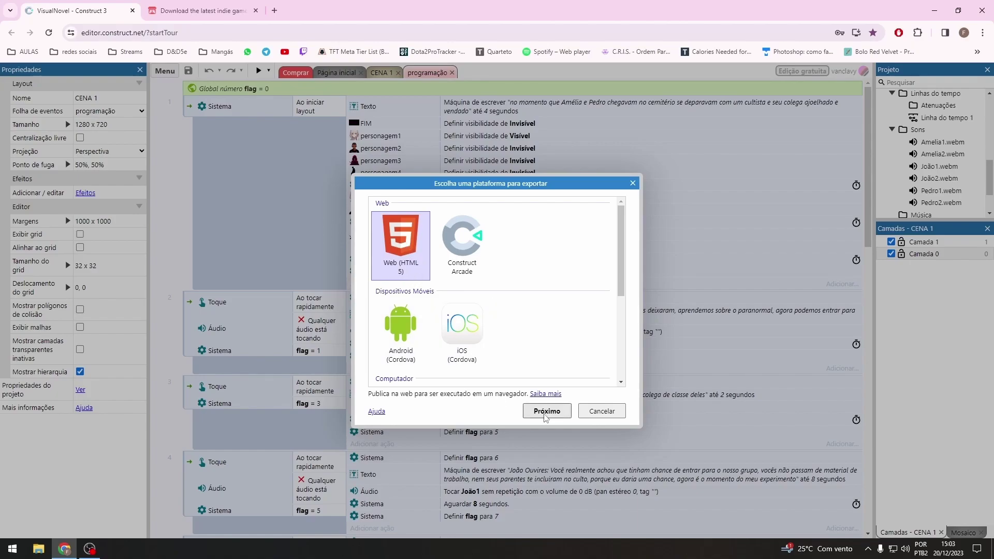
click(453, 242)
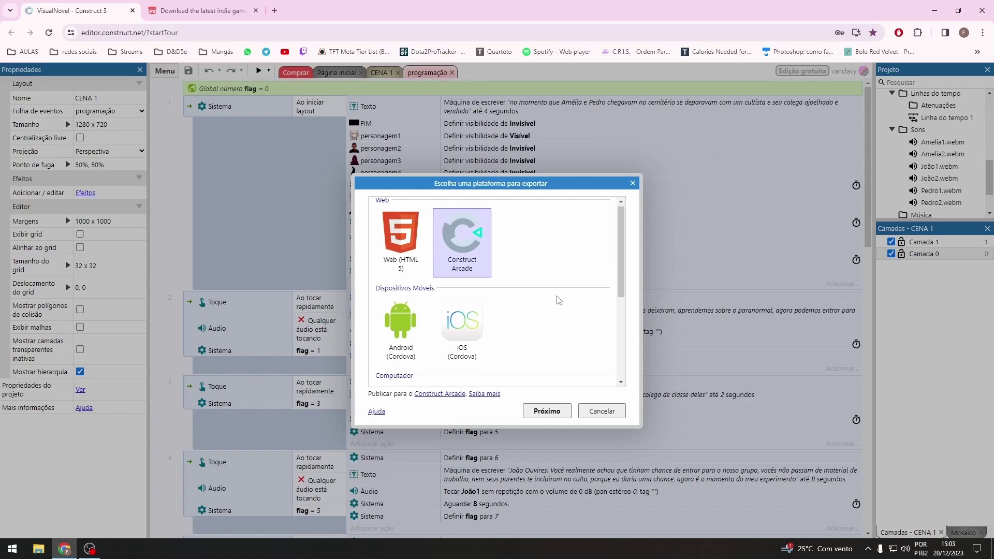
scroll(558, 300, down, 2)
scroll(557, 303, up, 2)
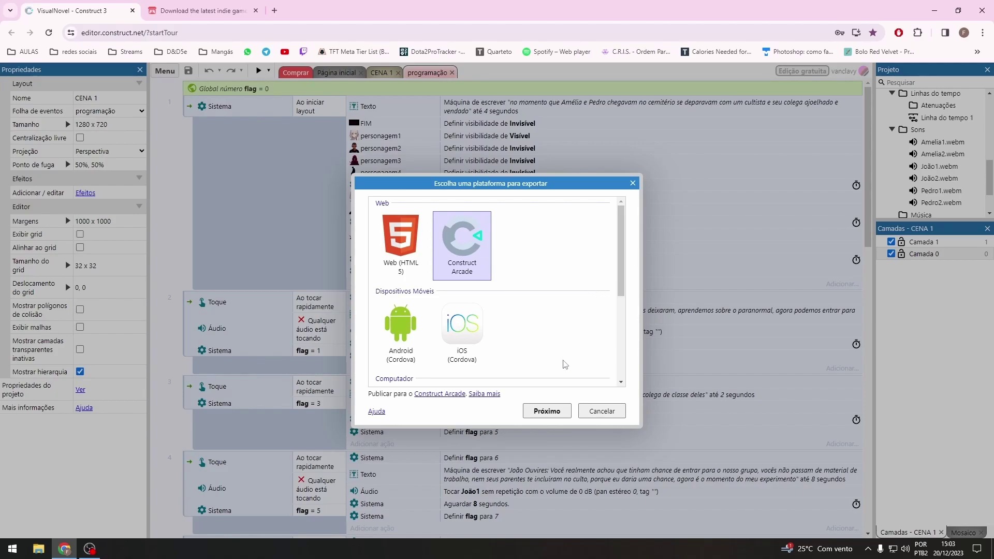
click(407, 239)
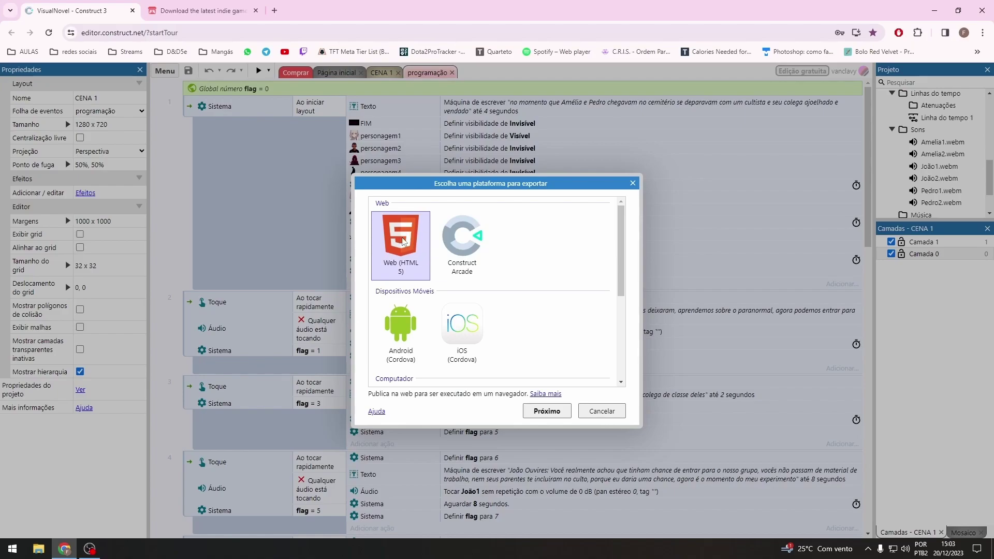
Export with the default options, download VisualNovel.zip (3.5 MB), and dismiss the export report
click(548, 414)
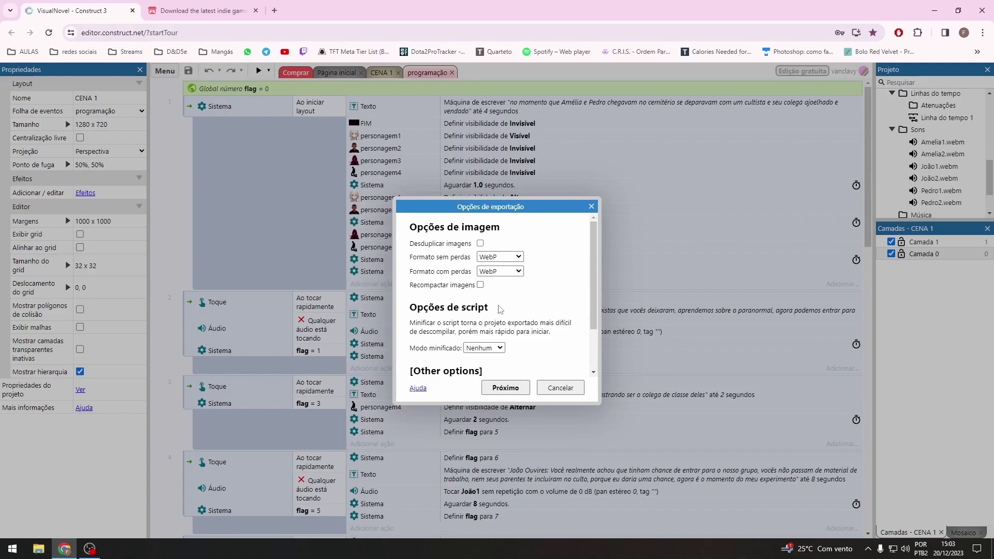
scroll(494, 305, down, 1)
scroll(497, 300, down, 1)
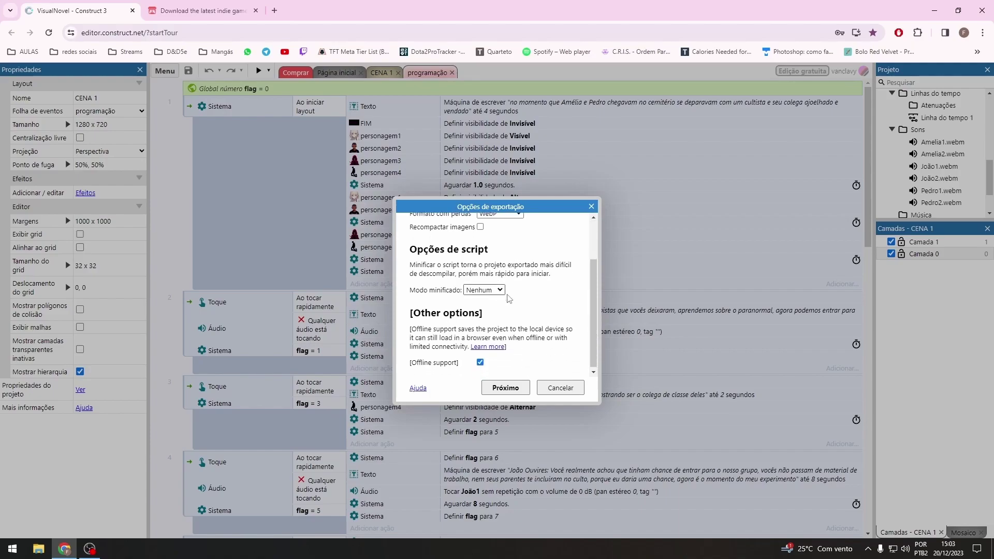
scroll(495, 336, up, 2)
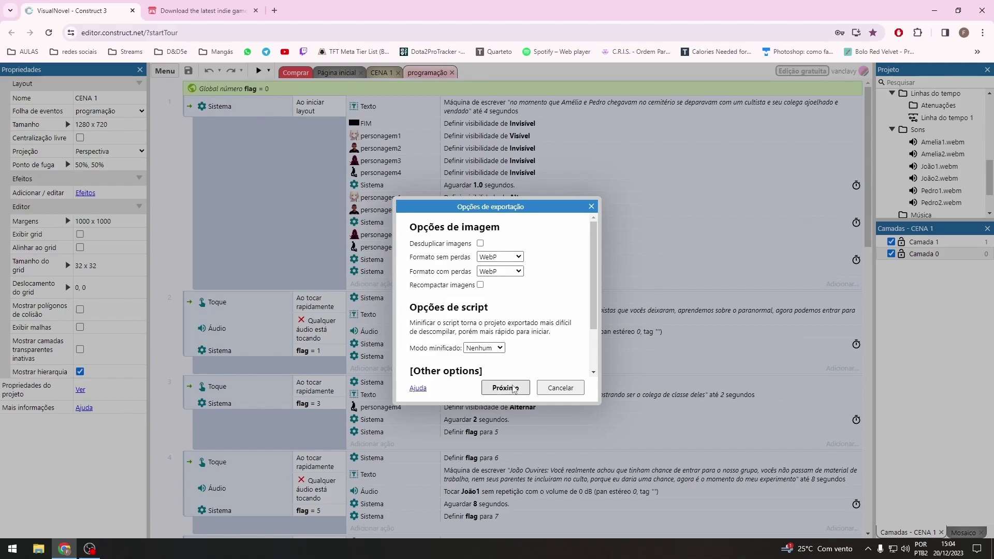
click(506, 388)
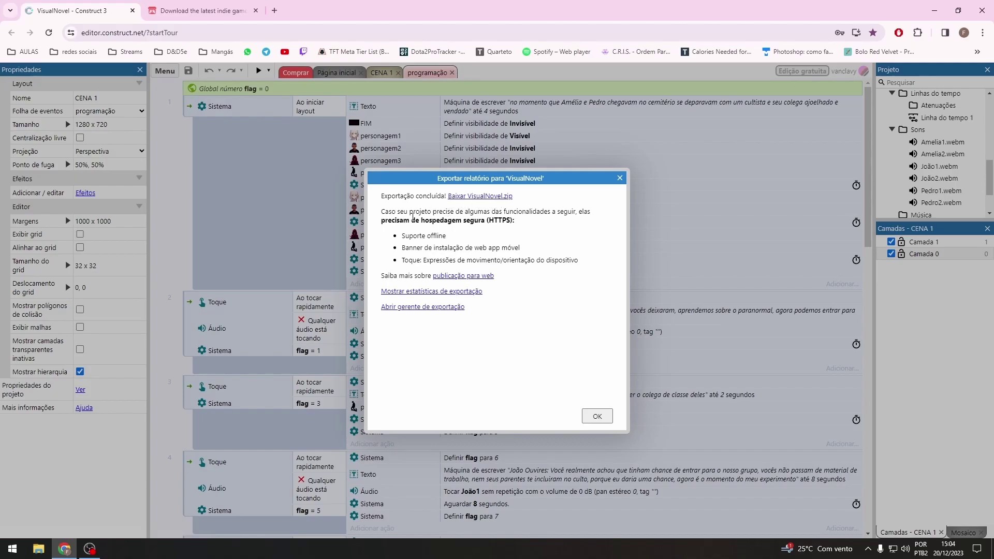
click(475, 196)
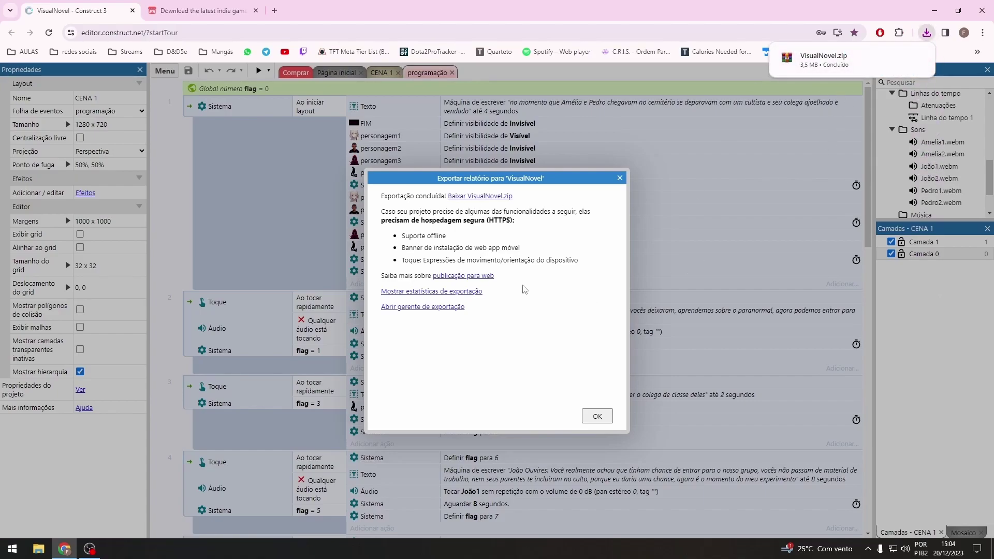
click(604, 414)
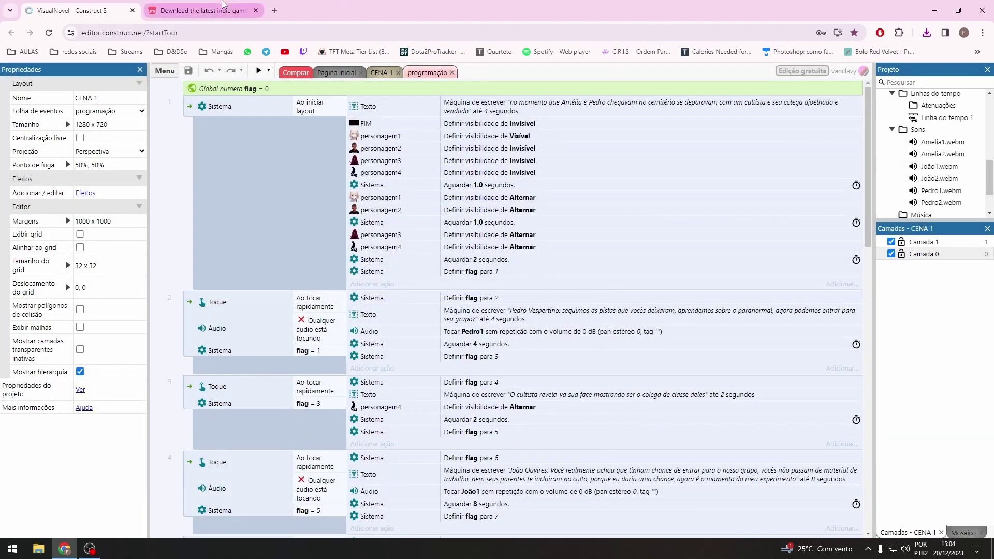
Switch to itch.io and log in with the account's username and password
click(222, 7)
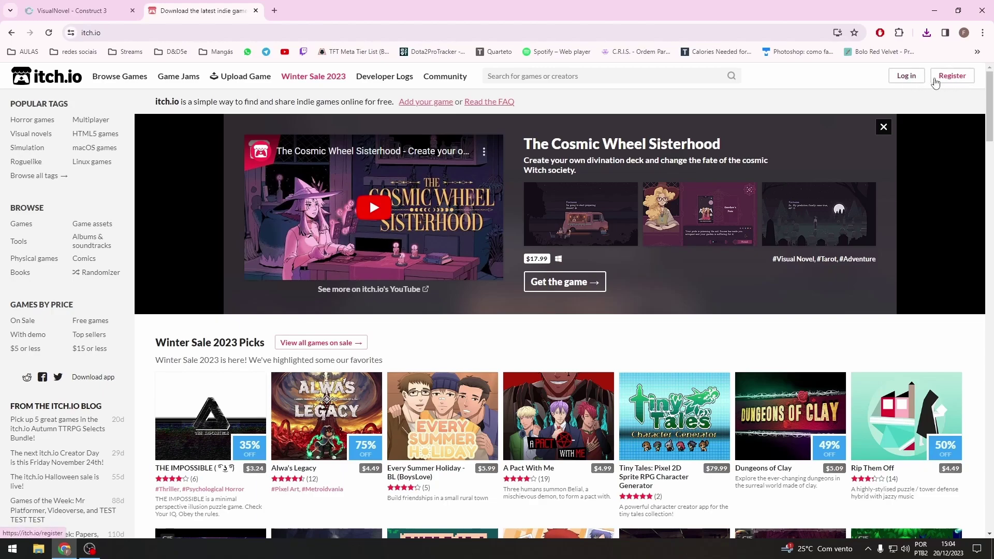
click(909, 77)
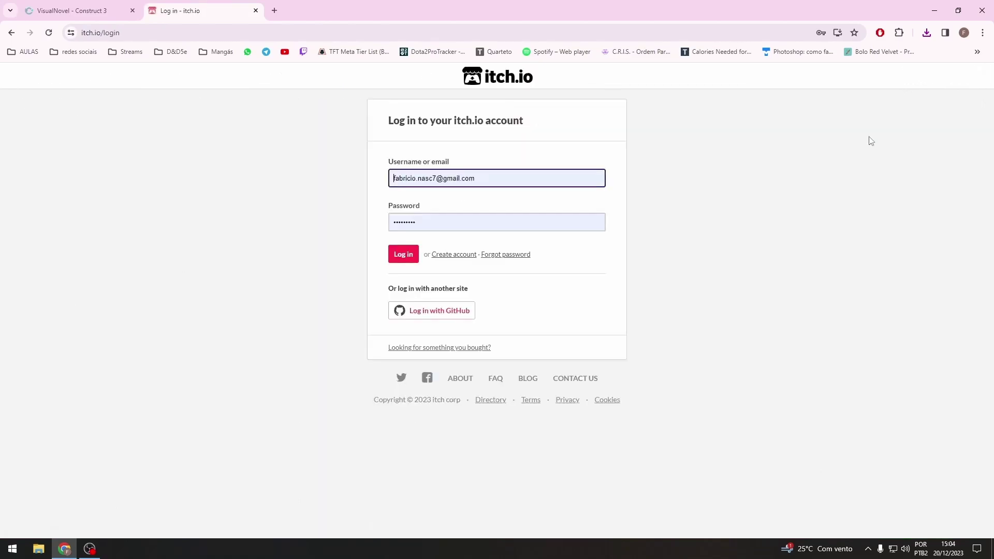
click(401, 257)
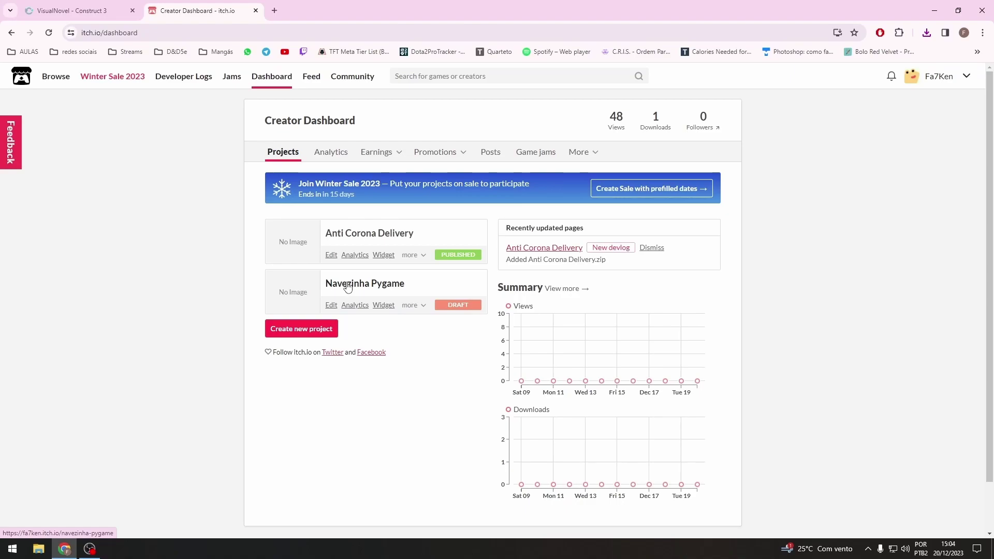
Create a new itch.io project and change Kind of project from Downloadable to HTML
click(304, 332)
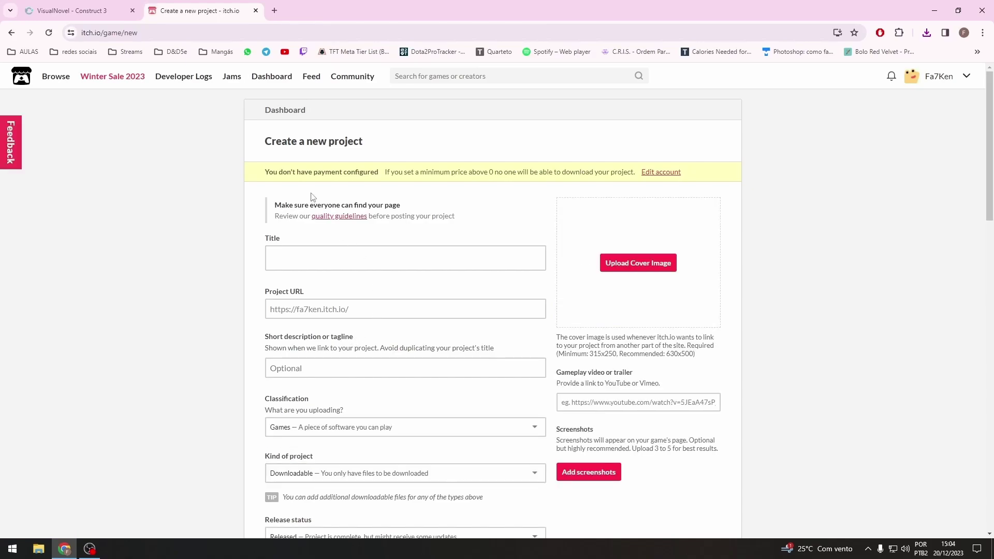
scroll(381, 204, down, 2)
scroll(380, 215, down, 2)
scroll(401, 250, up, 2)
scroll(362, 207, up, 2)
scroll(430, 246, down, 3)
scroll(422, 287, up, 1)
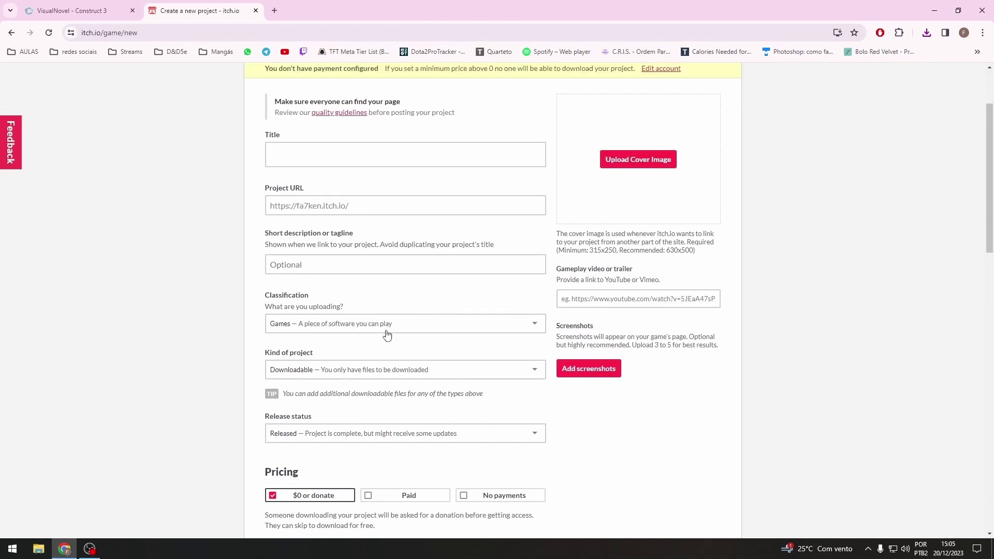
scroll(387, 334, down, 2)
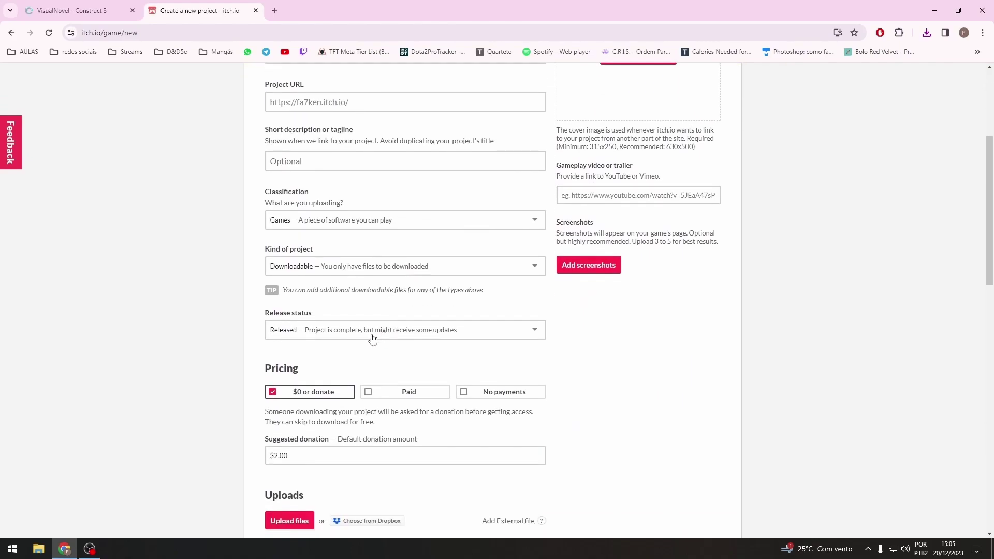
click(343, 267)
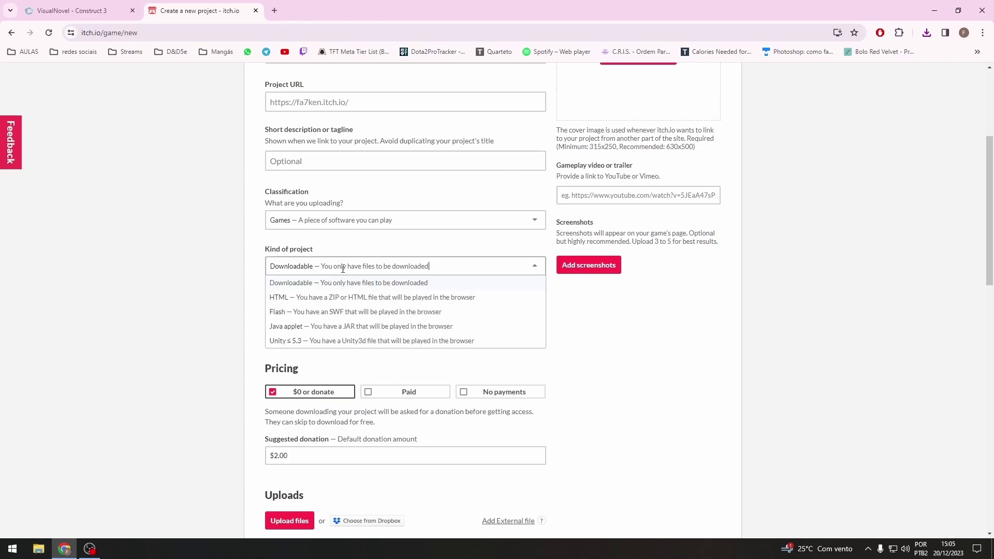
click(287, 303)
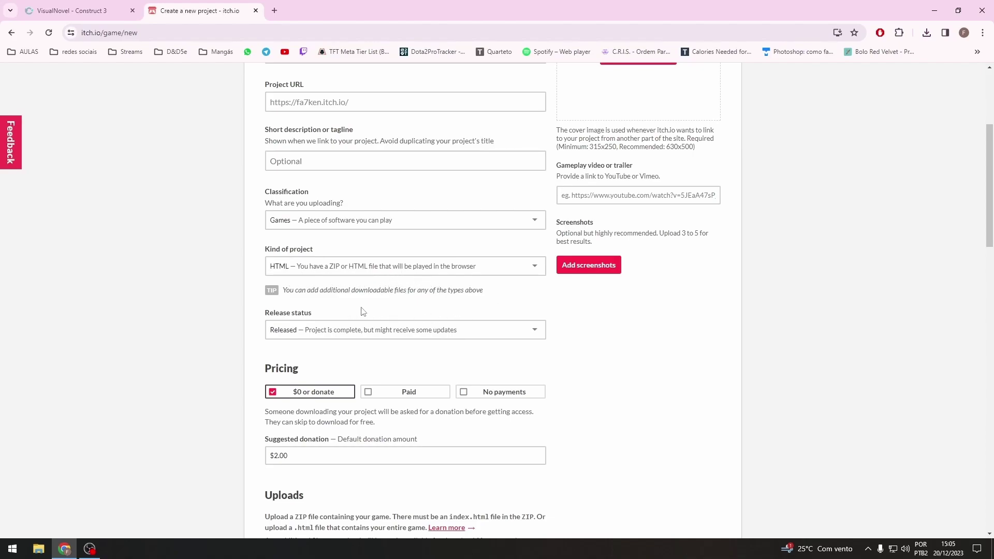
scroll(362, 311, up, 2)
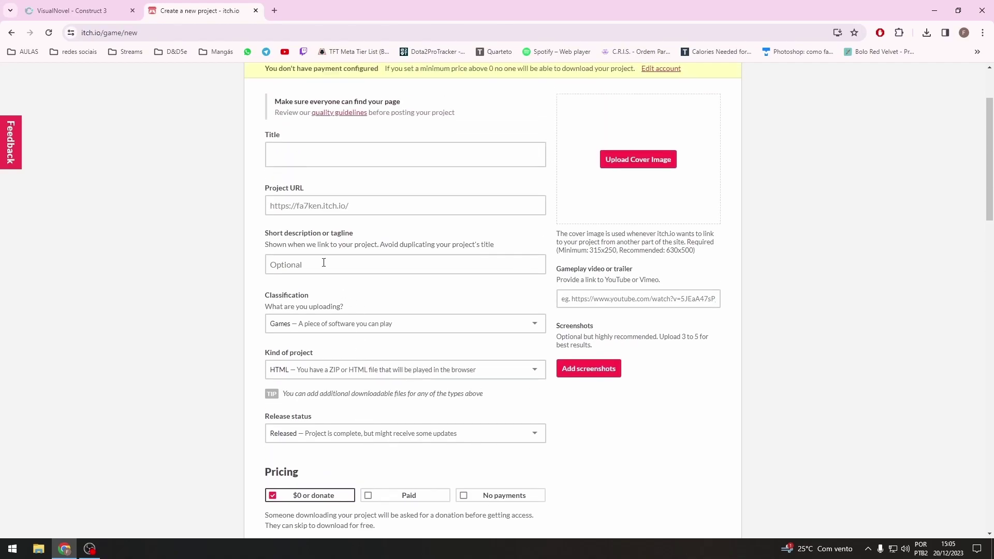
Title the project 'Visual Novel FC-SBC-Teste'
click(297, 156)
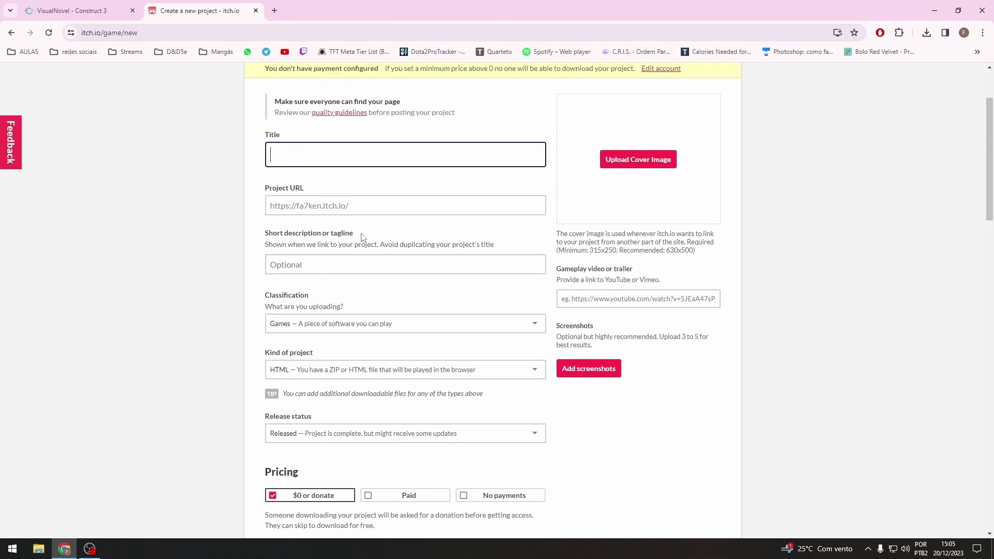
scroll(364, 238, up, 2)
text(Vi)
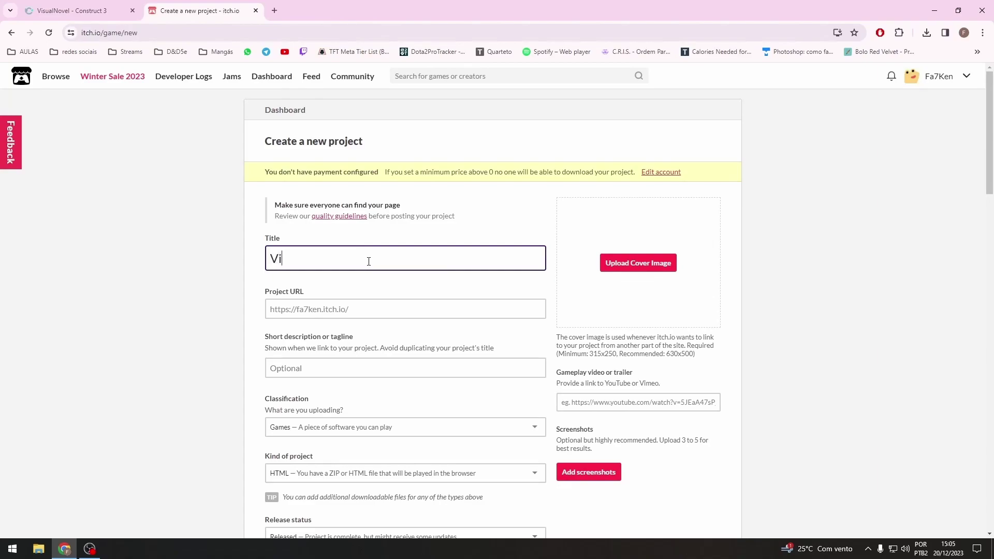
text(sual Novel )
text(FC-S)
text(BC-)
text(Teste)
scroll(368, 261, down, 2)
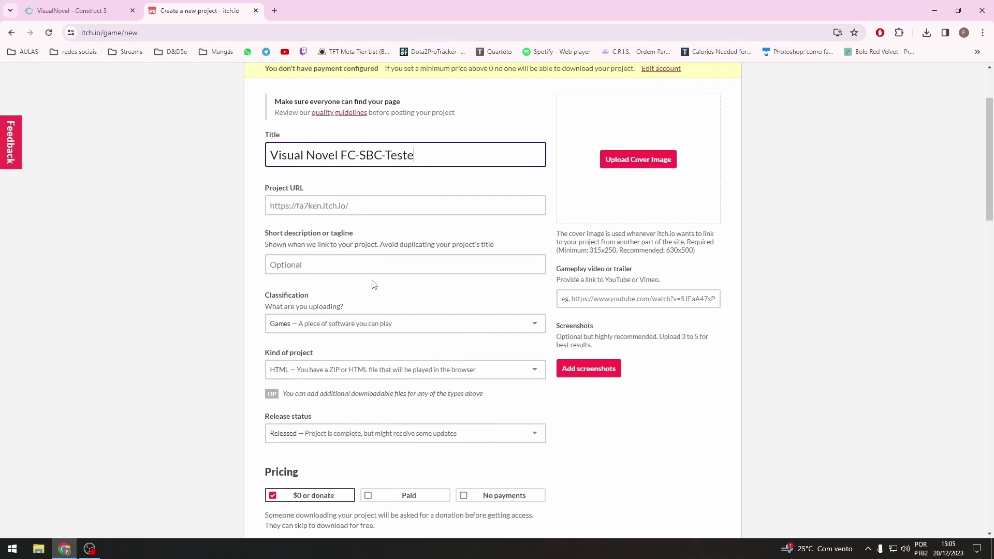
scroll(372, 282, down, 1)
scroll(372, 282, down, 2)
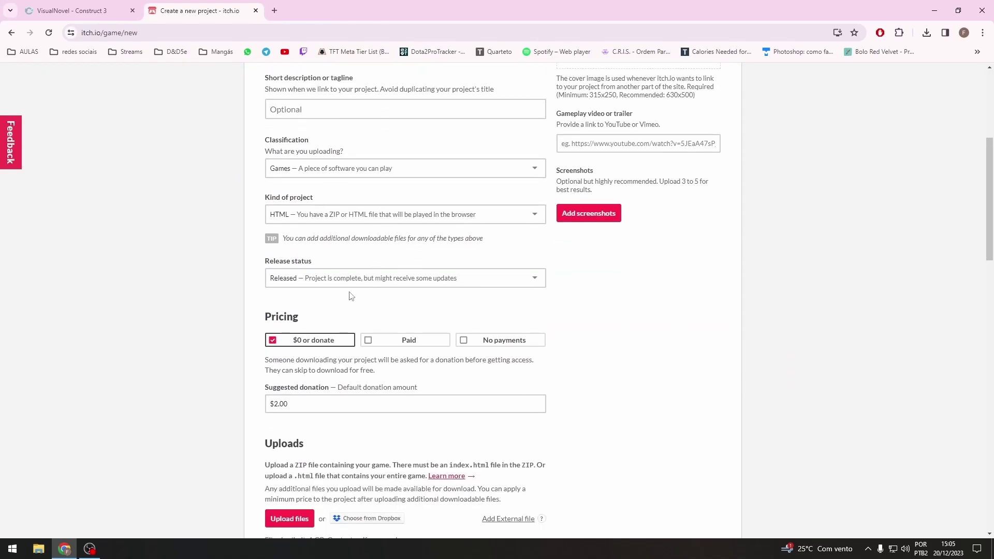
Keep the release status as Released and scroll down toward the Uploads section
click(386, 283)
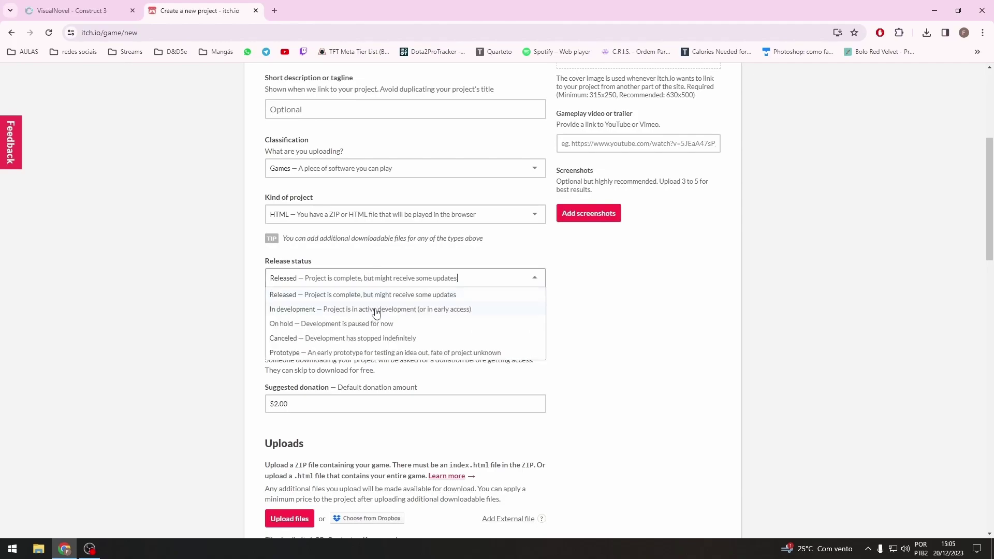
click(366, 279)
scroll(362, 286, down, 2)
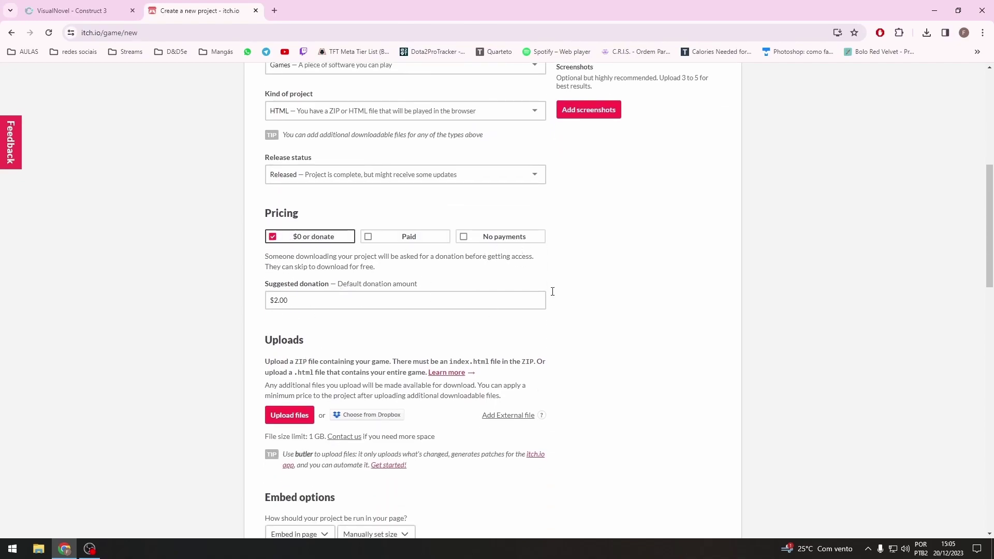
scroll(357, 297, down, 2)
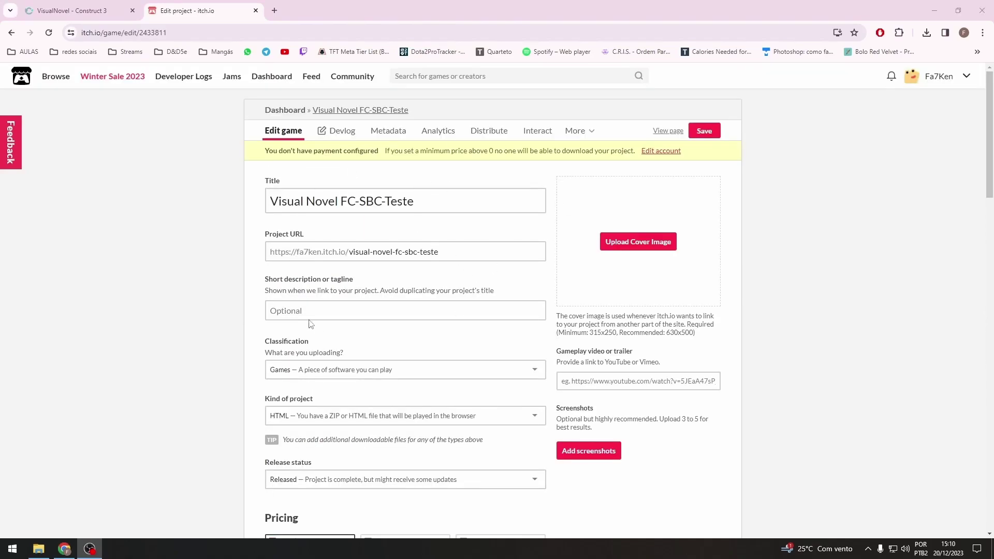
scroll(310, 323, down, 6)
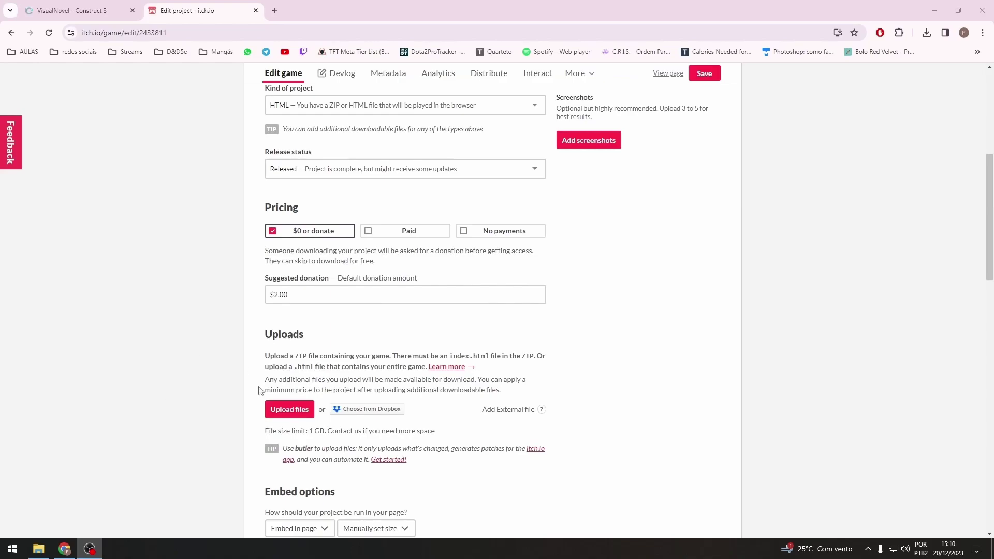
Upload VisualNovel.zip from Downloads and tick 'This file will be played in the browser'
scroll(261, 391, down, 3)
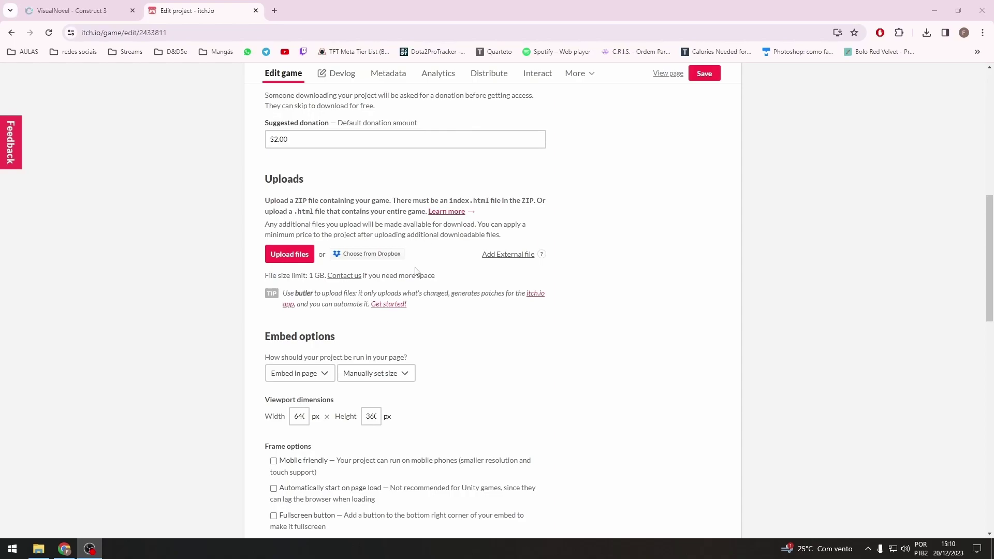
click(283, 256)
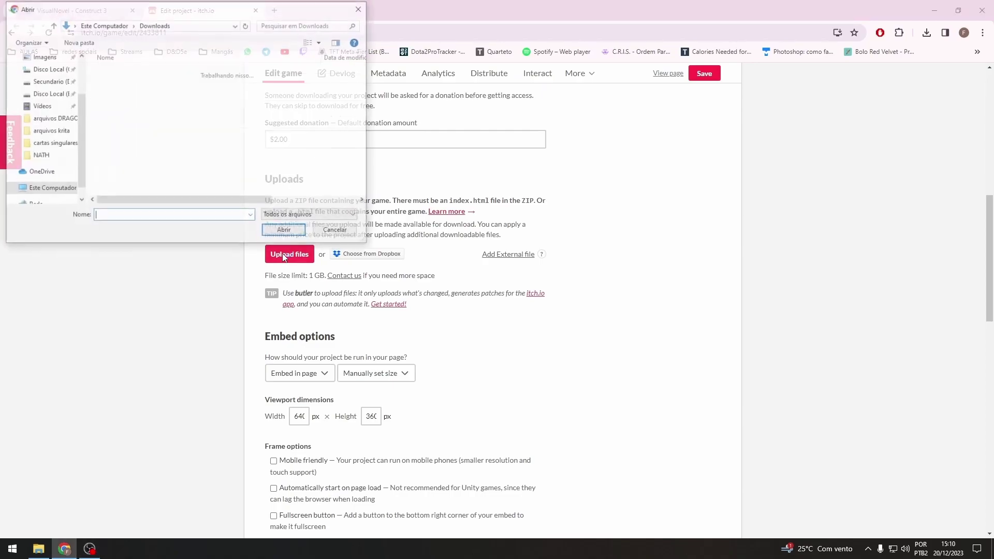
double_click(130, 91)
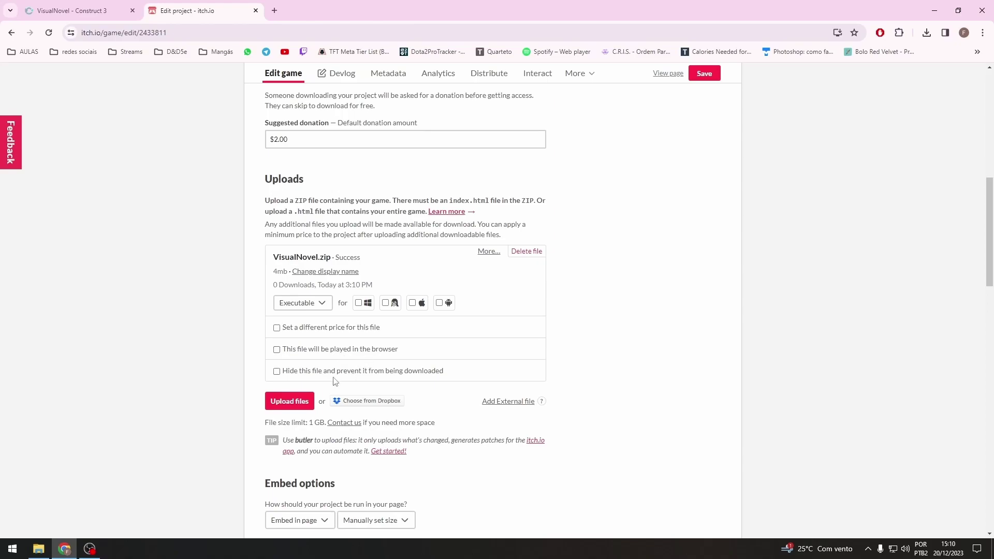
click(276, 350)
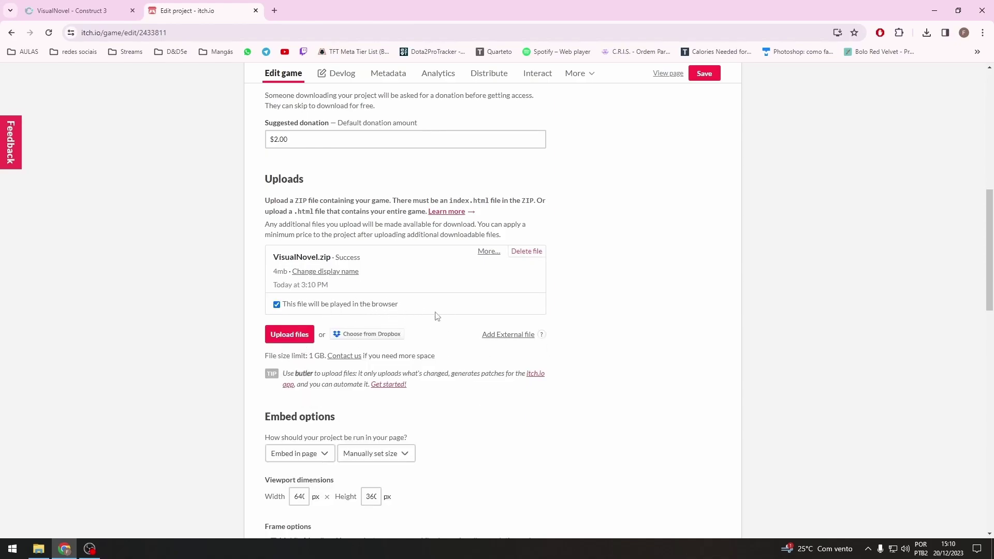
scroll(436, 316, down, 1)
Set the embed viewport width to 1280 and height to 720 pixels
scroll(437, 314, down, 3)
scroll(436, 315, down, 3)
scroll(436, 314, down, 5)
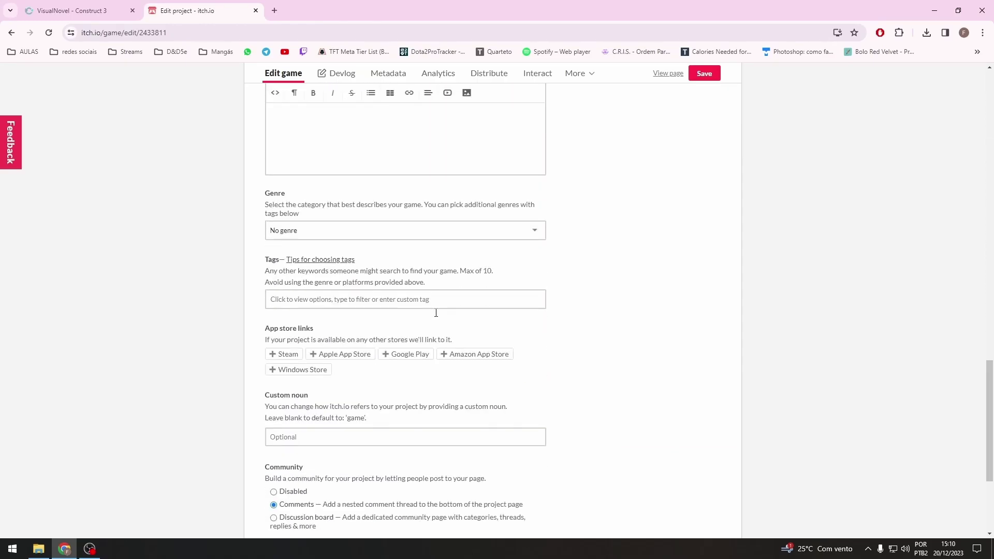
scroll(437, 313, down, 2)
scroll(436, 313, up, 6)
scroll(459, 337, up, 5)
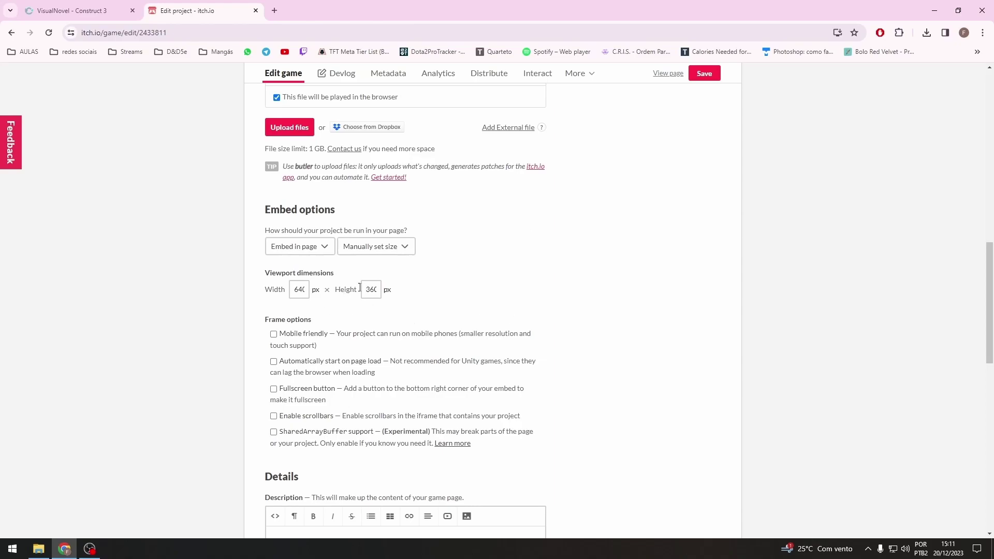
scroll(463, 323, down, 2)
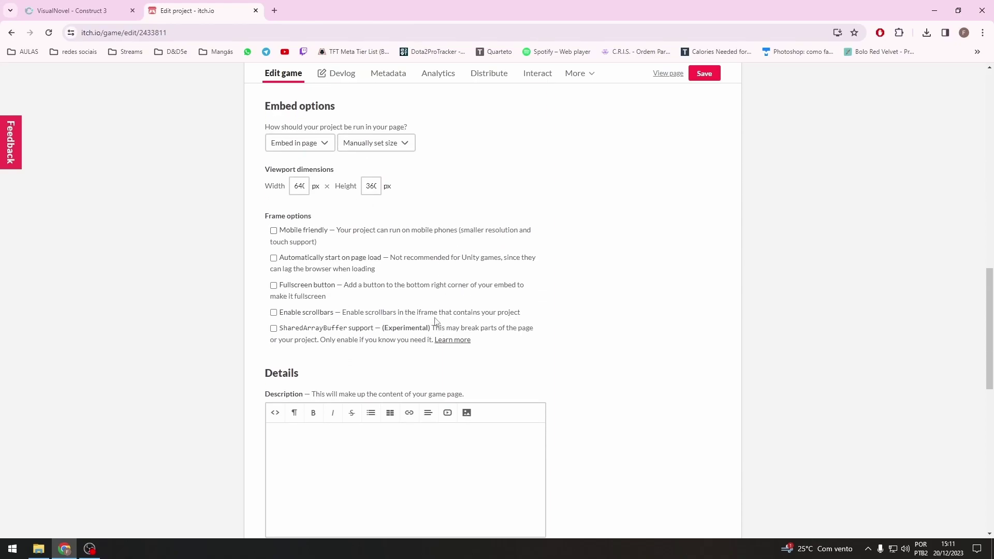
double_click(300, 187)
text(12)
click(380, 186)
double_click(372, 186)
text(720)
Toggle Mobile friendly on and back off, leaving it disabled
click(407, 231)
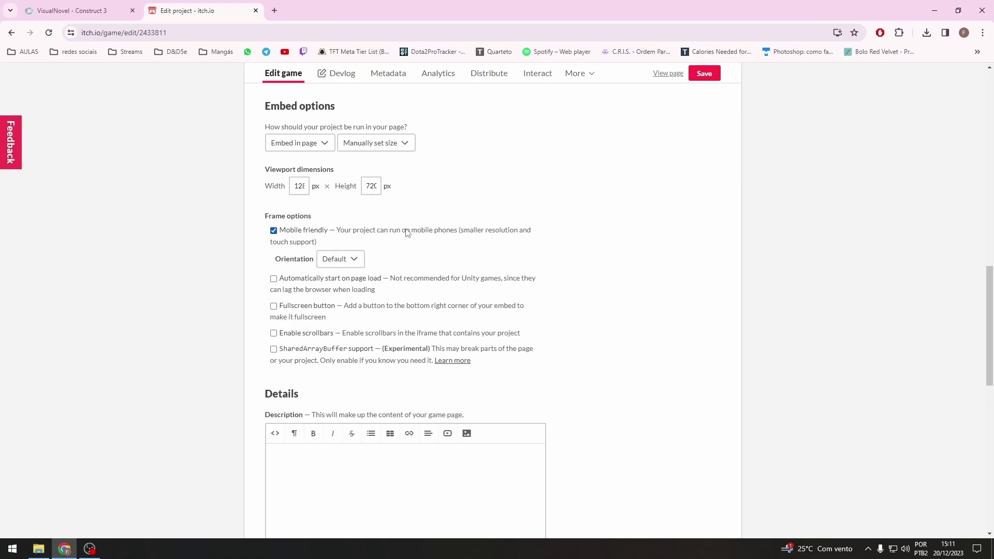
click(407, 231)
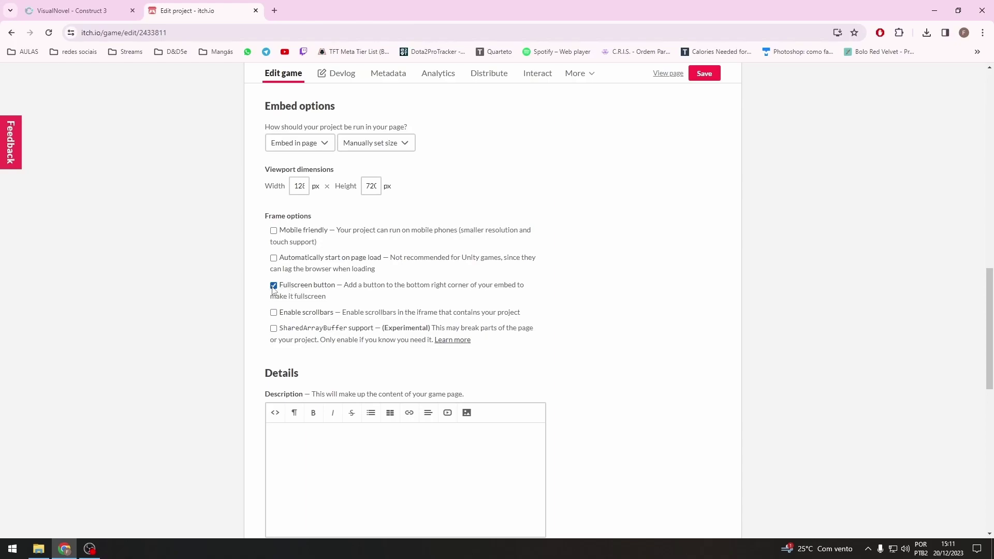
scroll(536, 309, down, 2)
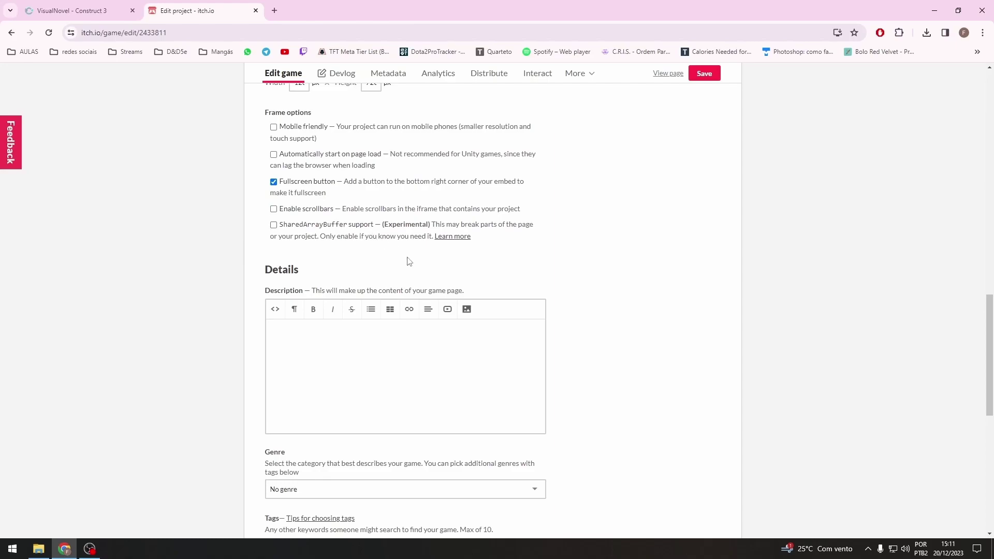
scroll(362, 254, down, 1)
Browse the genre list and close it without choosing a genre
scroll(344, 251, down, 1)
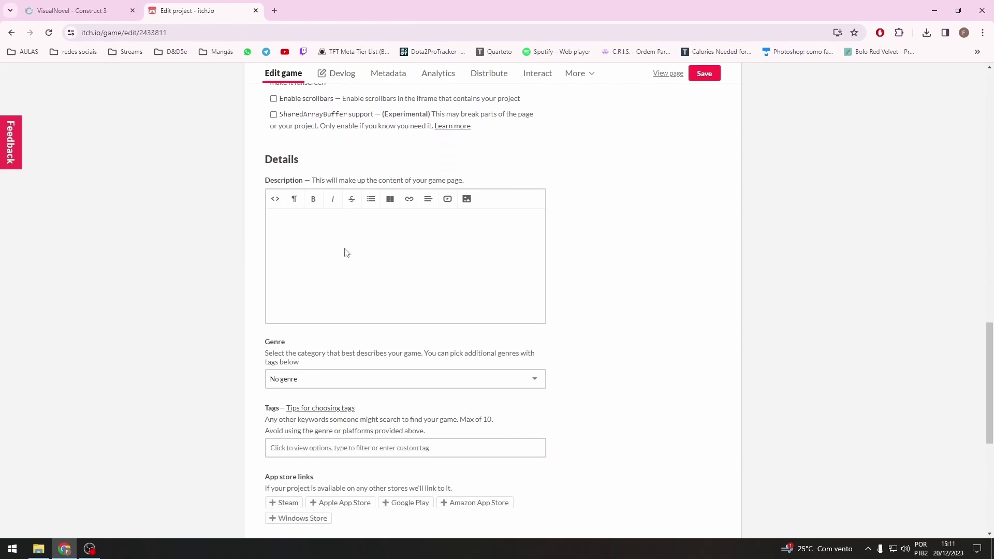
scroll(347, 227, down, 1)
scroll(396, 207, down, 2)
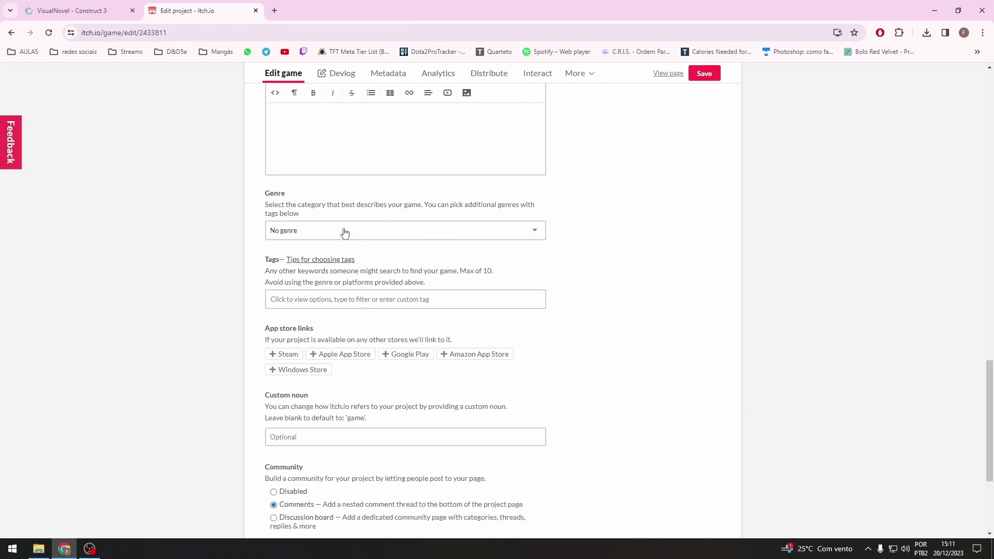
click(344, 229)
click(616, 232)
Save the project settings at the bottom of the edit page
scroll(512, 283, down, 2)
scroll(393, 238, down, 2)
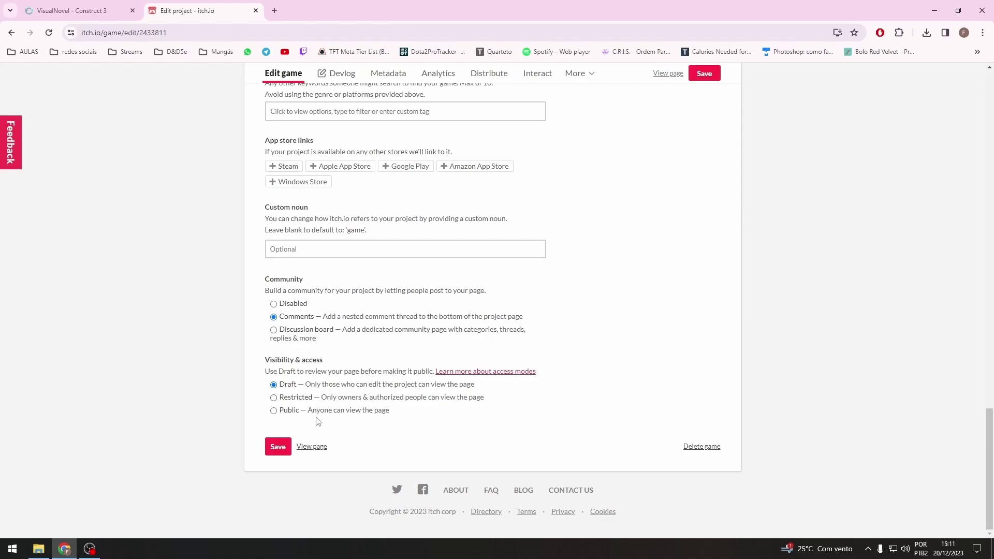
click(278, 450)
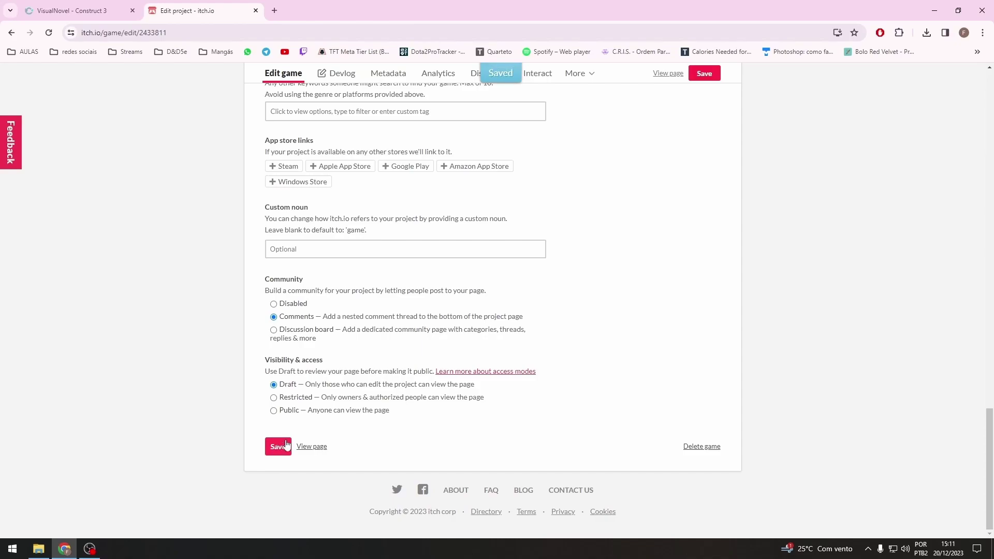
scroll(525, 466, up, 5)
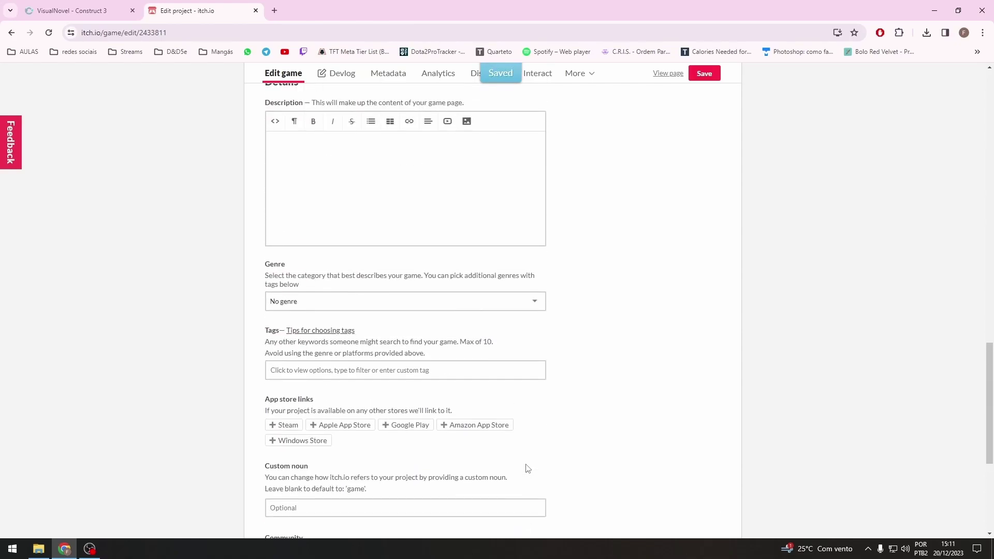
scroll(525, 467, down, 5)
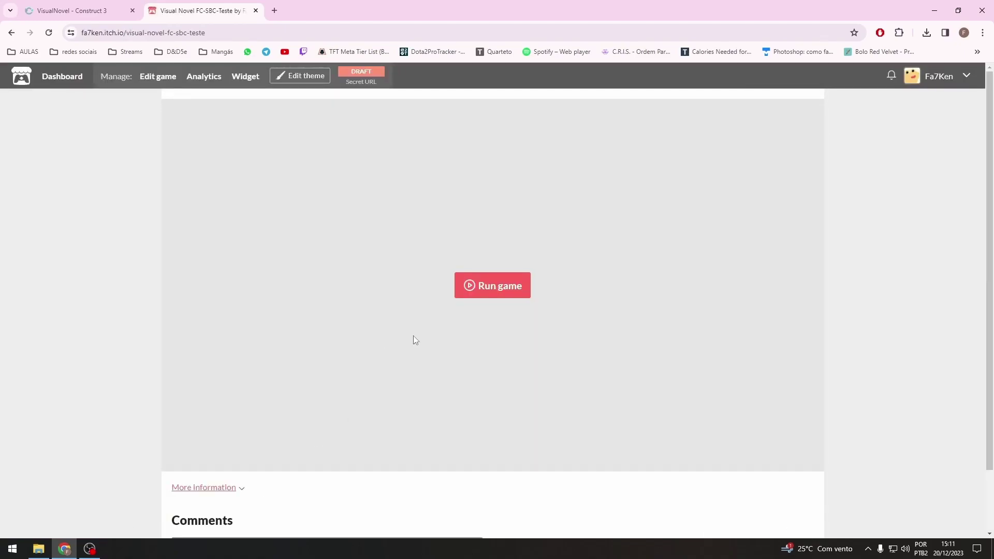
Run the embedded visual novel, advance one dialogue line, then enter and exit fullscreen
click(477, 294)
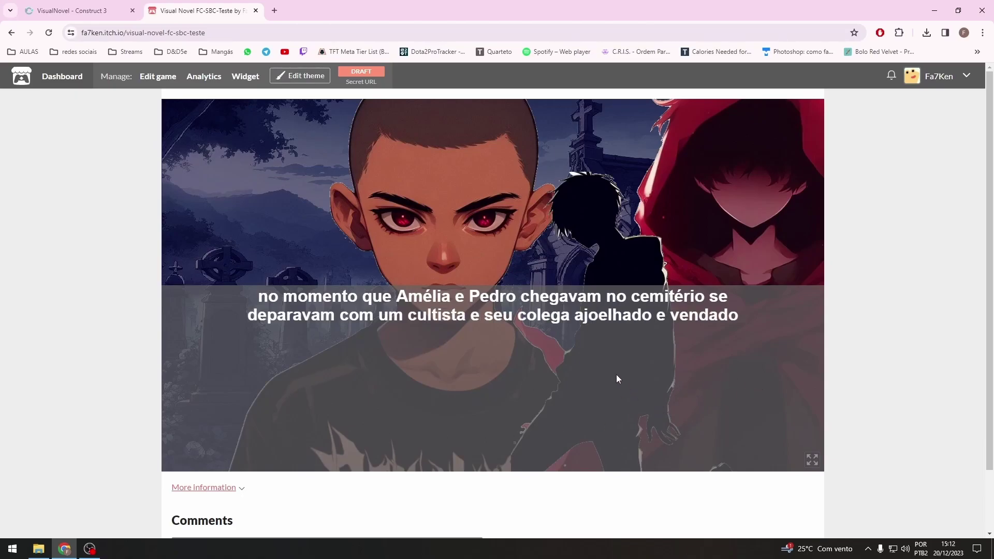
click(535, 316)
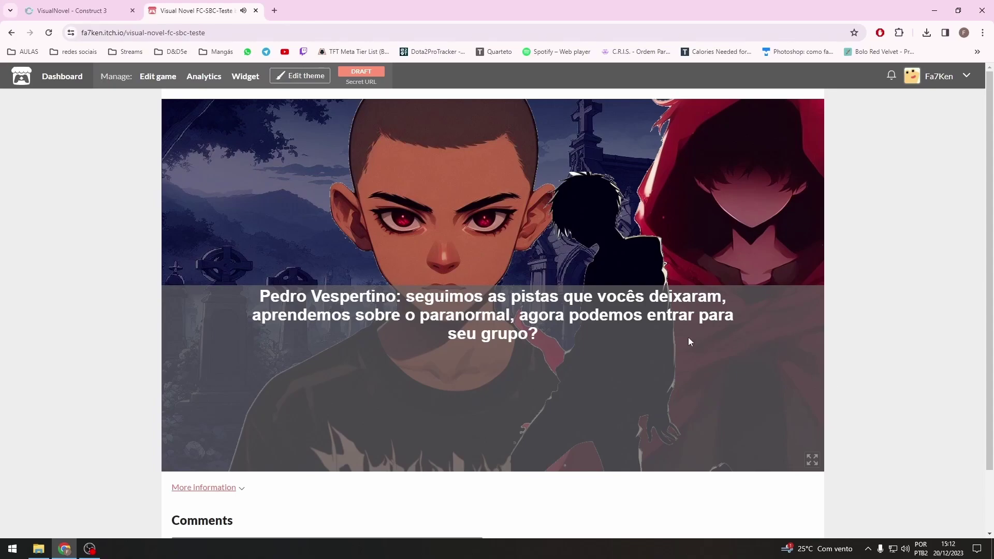
click(813, 458)
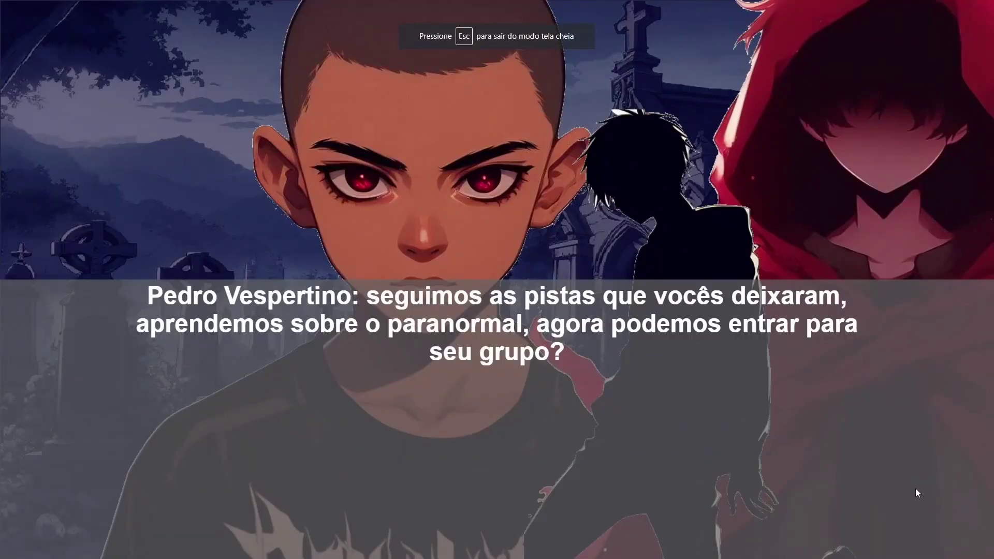
key(Escape)
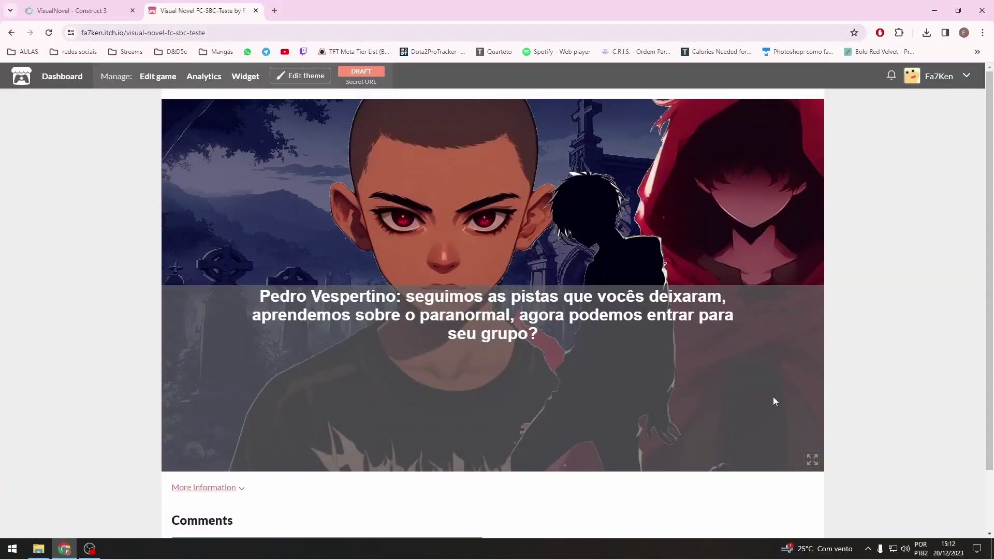
scroll(775, 401, down, 1)
scroll(775, 401, up, 1)
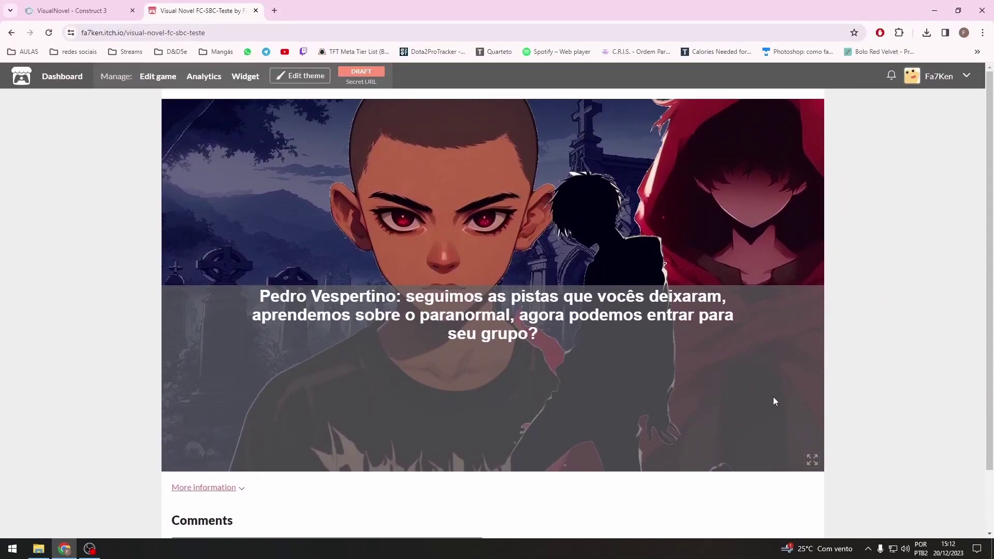